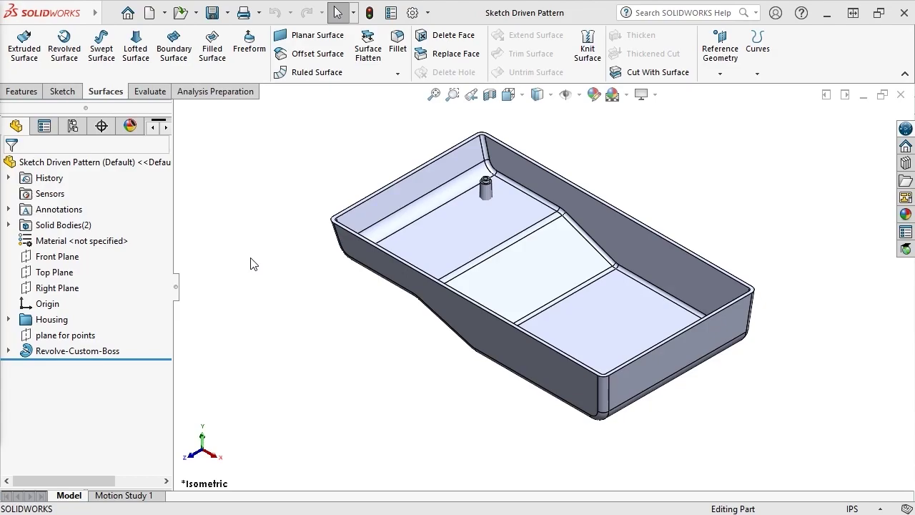
Start a new sketch on the 'plane for points' plane
{"action": "left_click", "coordinate": [83, 335]}
{"action": "left_click", "coordinate": [94, 315]}
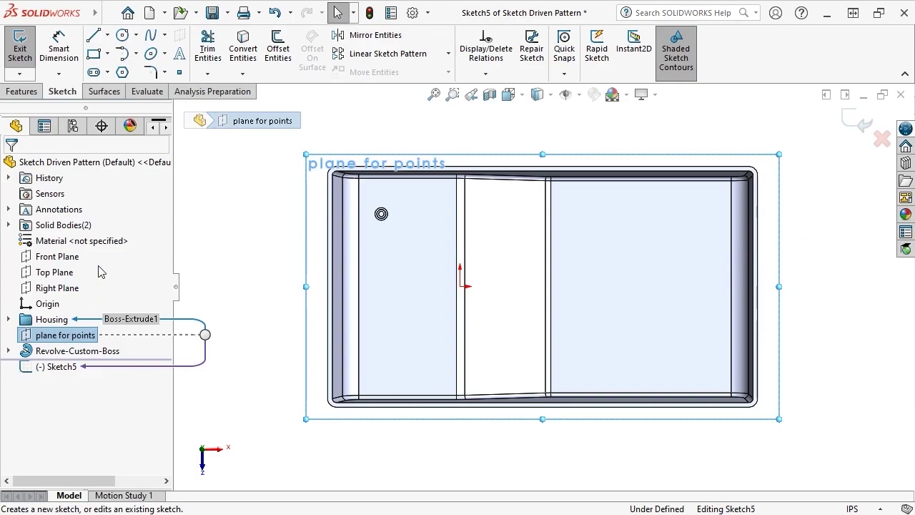
Draw a corner rectangle from the small circle's centre to near the housing's lower right
{"action": "left_click", "coordinate": [93, 53]}
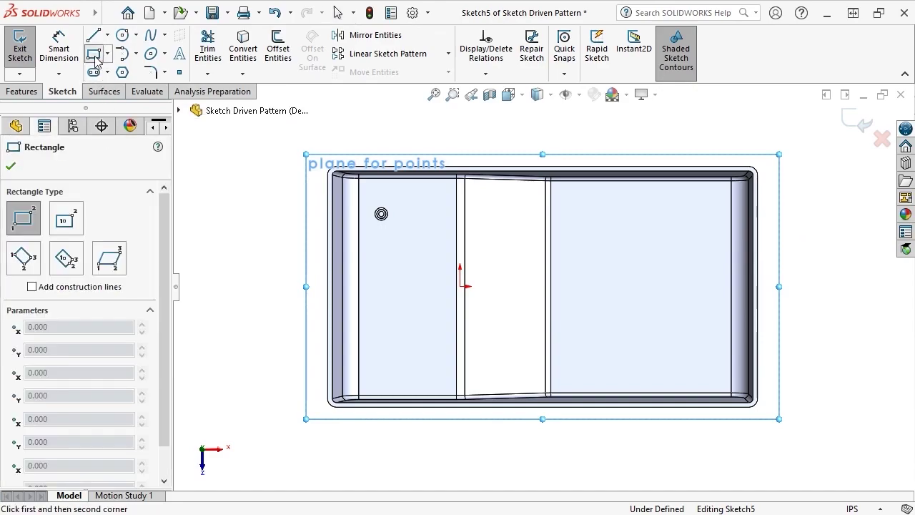
{"action": "scroll", "coordinate": [409, 226], "scroll_direction": "down", "scroll_amount": 5}
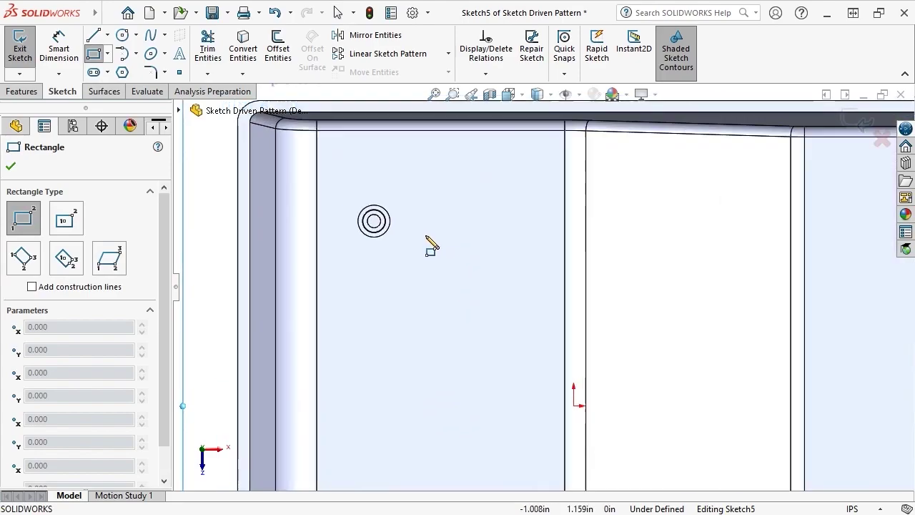
{"action": "left_click", "coordinate": [363, 220]}
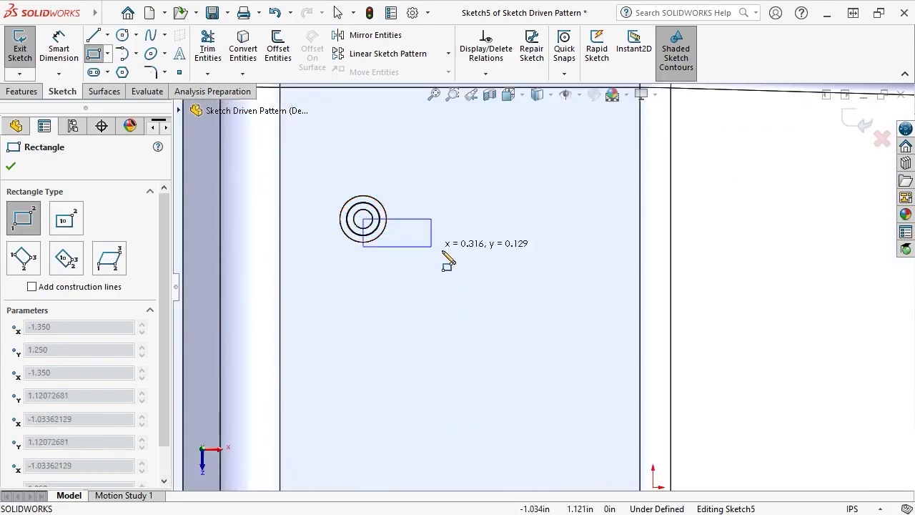
{"action": "scroll", "coordinate": [633, 322], "scroll_direction": "up", "scroll_amount": 3}
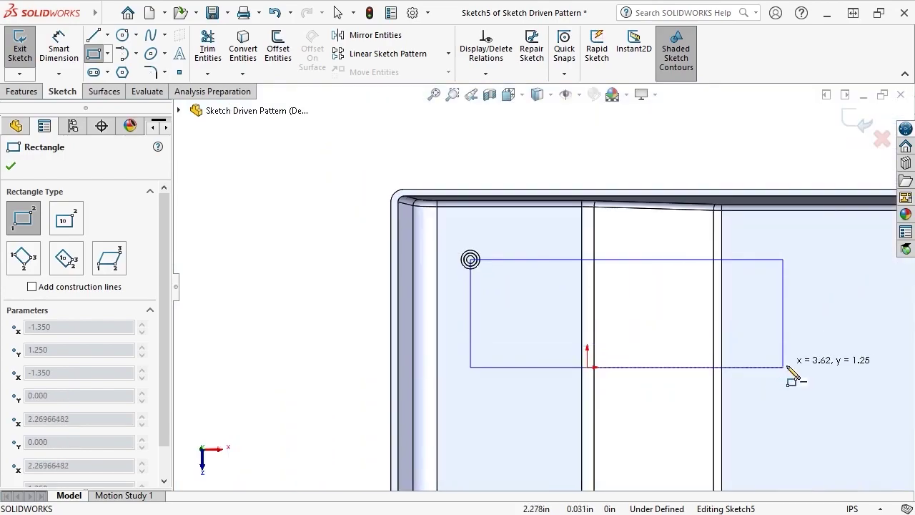
{"action": "scroll", "coordinate": [852, 379], "scroll_direction": "up", "scroll_amount": 3}
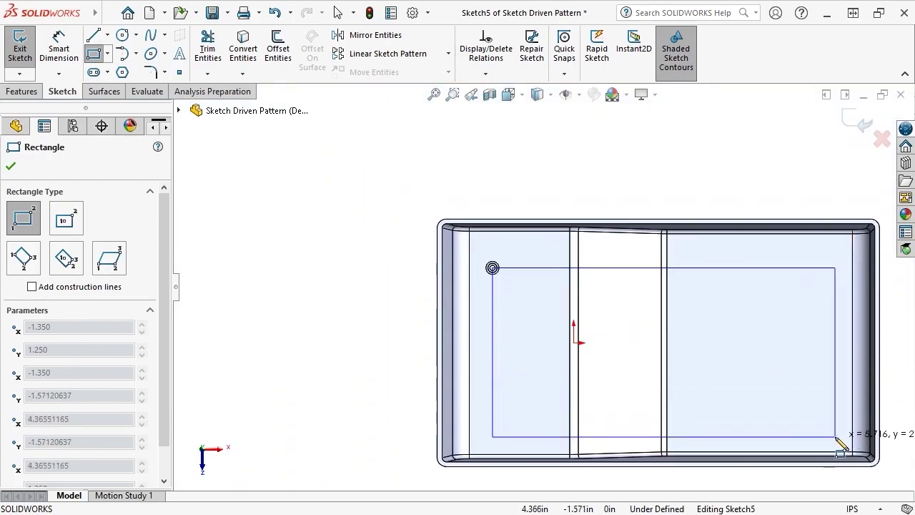
{"action": "left_click", "coordinate": [835, 436]}
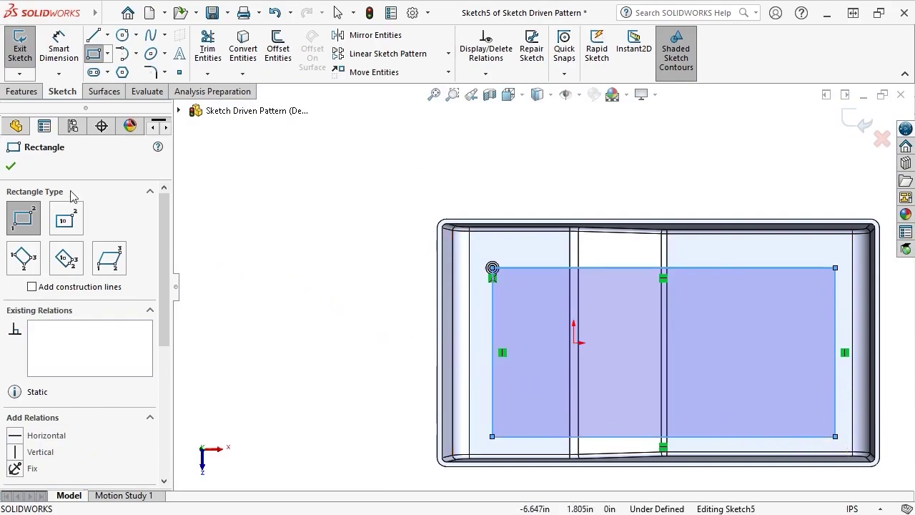
{"action": "left_click", "coordinate": [11, 168]}
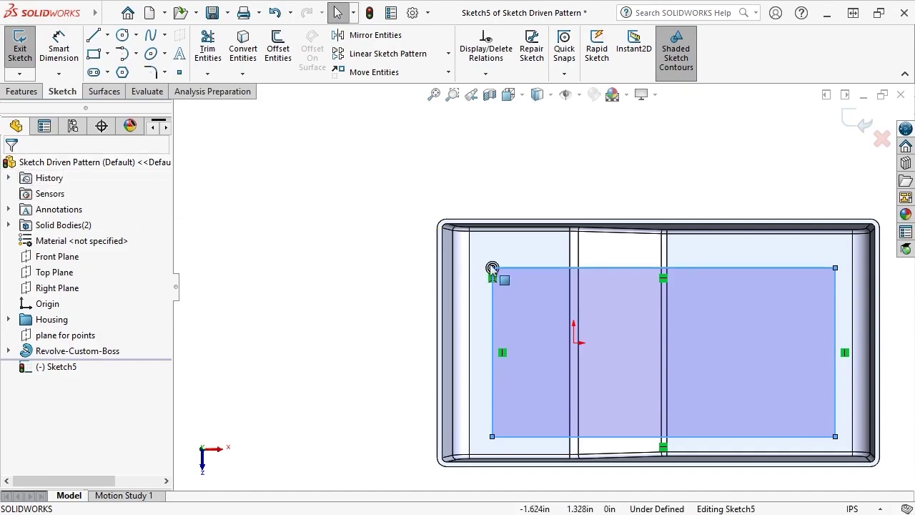
Convert the rectangle's four lines to construction geometry with Select Chain
{"action": "right_click", "coordinate": [529, 268]}
{"action": "mouse_move", "coordinate": [535, 272]}
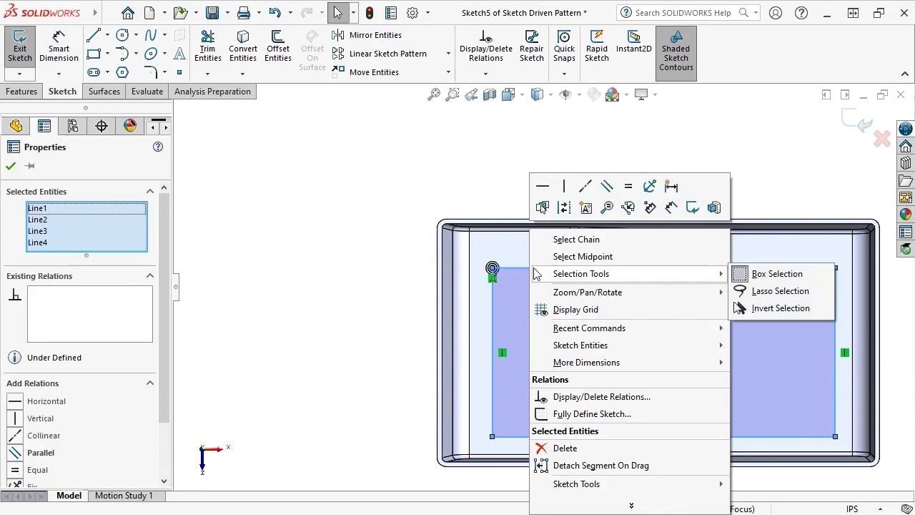
{"action": "left_click", "coordinate": [561, 241]}
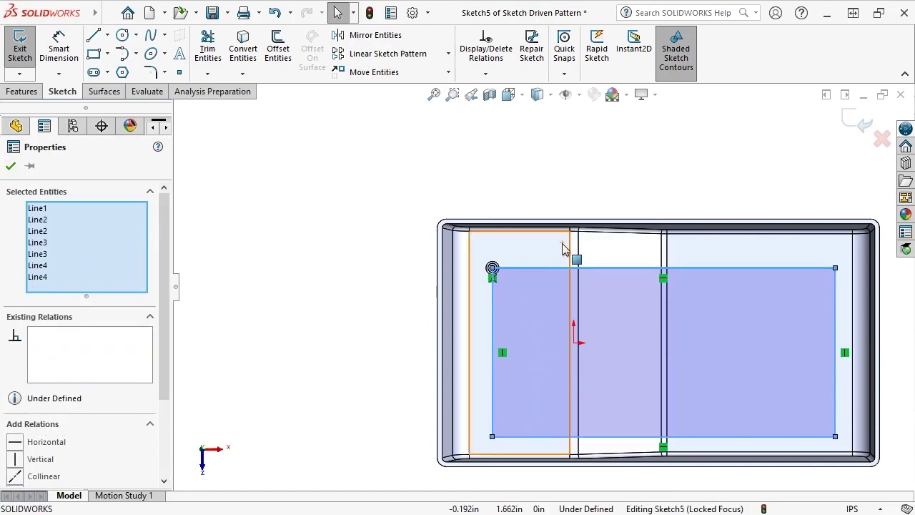
{"action": "left_click_drag", "start_coordinate": [167, 321], "coordinate": [157, 409]}
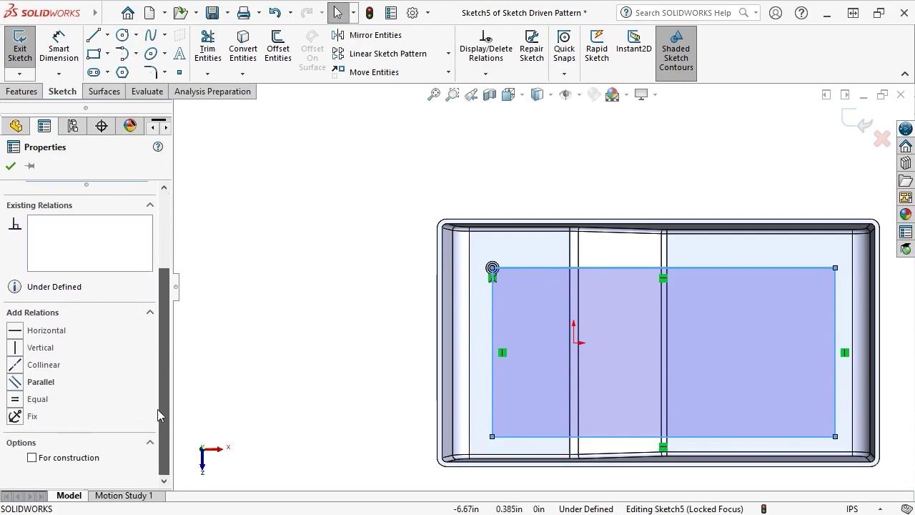
{"action": "left_click", "coordinate": [32, 458]}
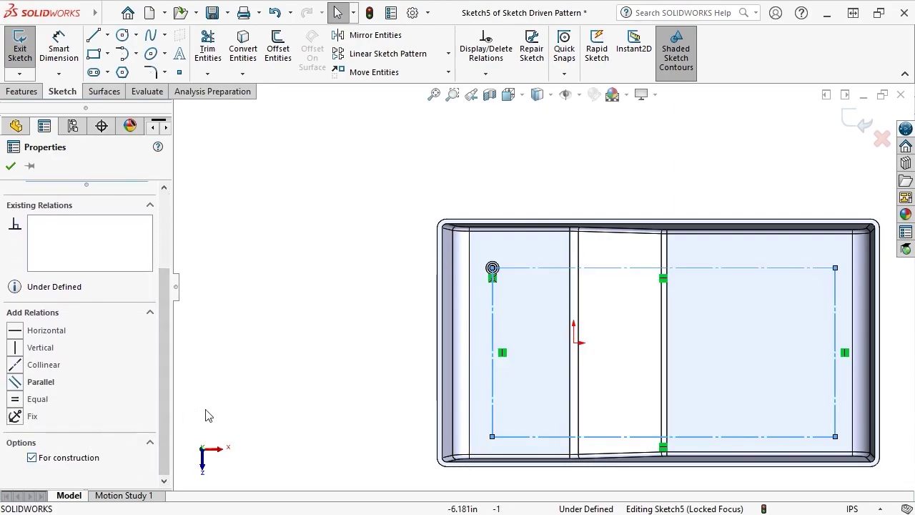
{"action": "left_click", "coordinate": [247, 393]}
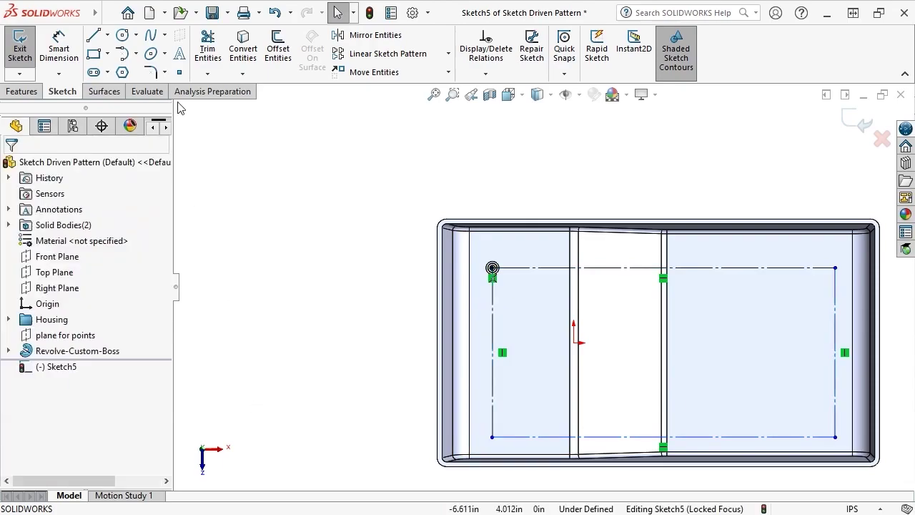
Place sketch points on the top-right, bottom-right and bottom-left corners, plus two stacked points in the right half
{"action": "left_click", "coordinate": [179, 72]}
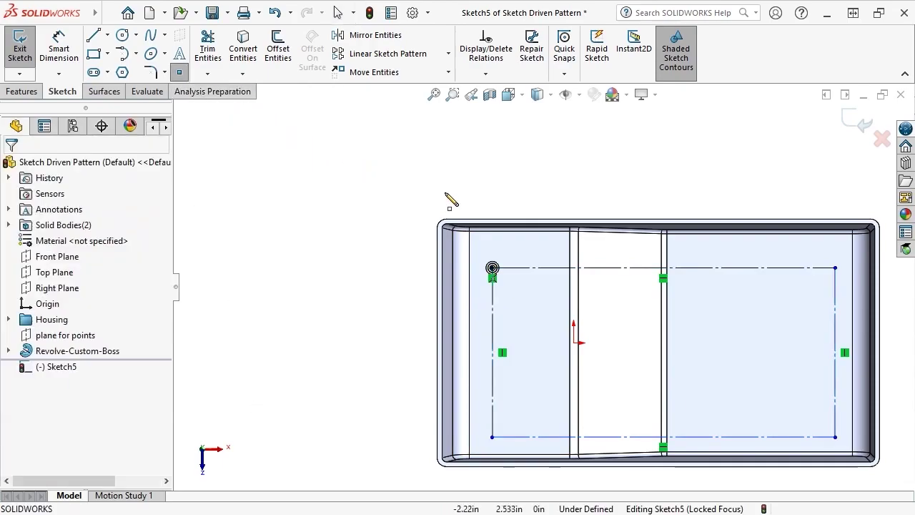
{"action": "left_click", "coordinate": [832, 272]}
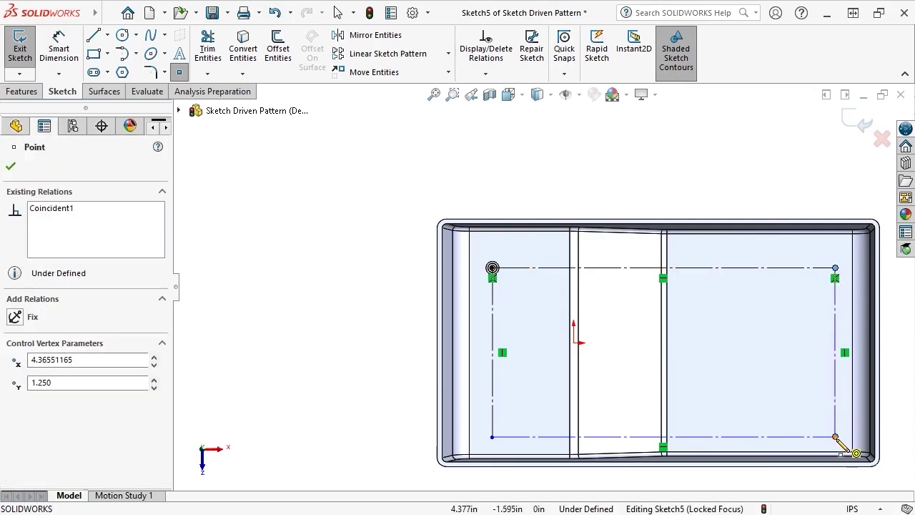
{"action": "left_click", "coordinate": [835, 437]}
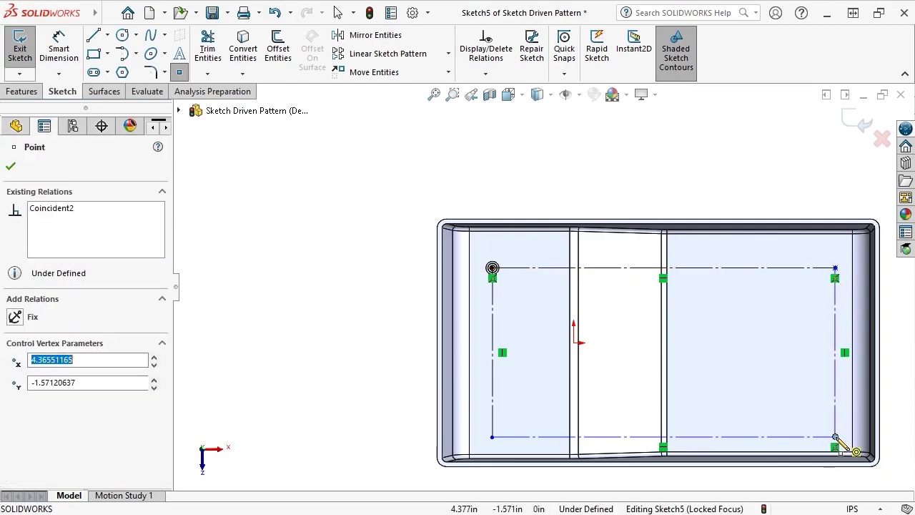
{"action": "left_click", "coordinate": [492, 437]}
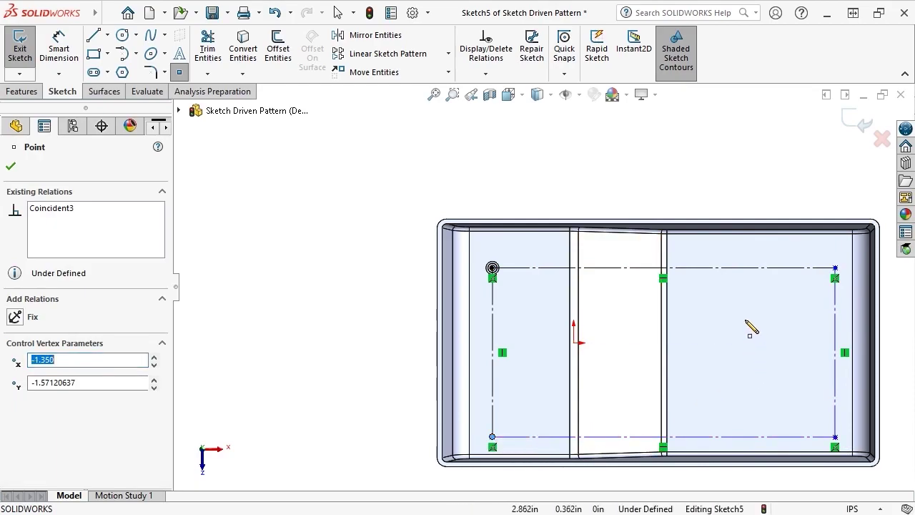
{"action": "left_click", "coordinate": [752, 308]}
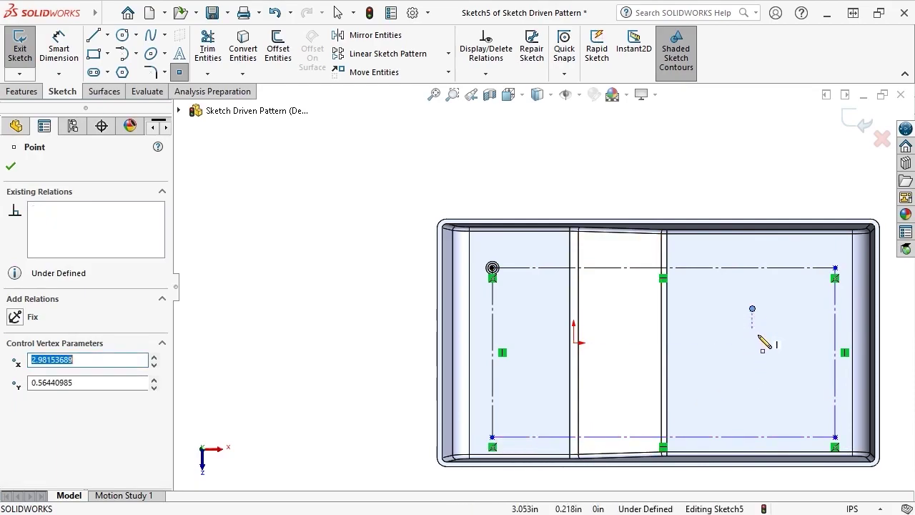
{"action": "left_click", "coordinate": [752, 387]}
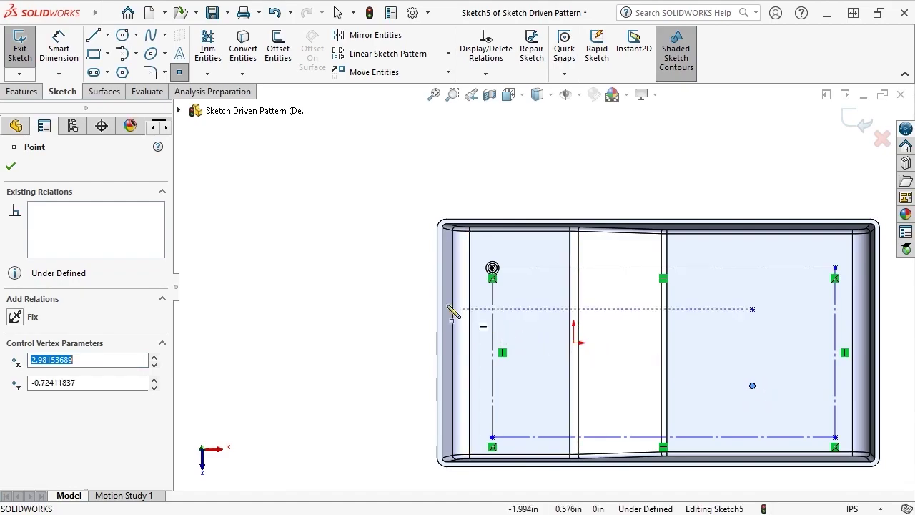
{"action": "left_click", "coordinate": [10, 167]}
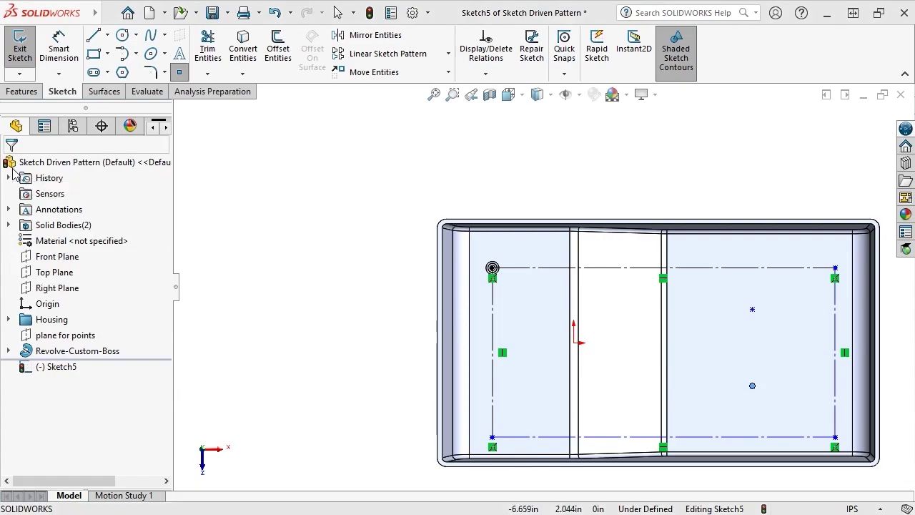
Draw a horizontal centerline from the sketch origin to left of the housing
{"action": "left_click", "coordinate": [107, 35]}
{"action": "left_click", "coordinate": [119, 71]}
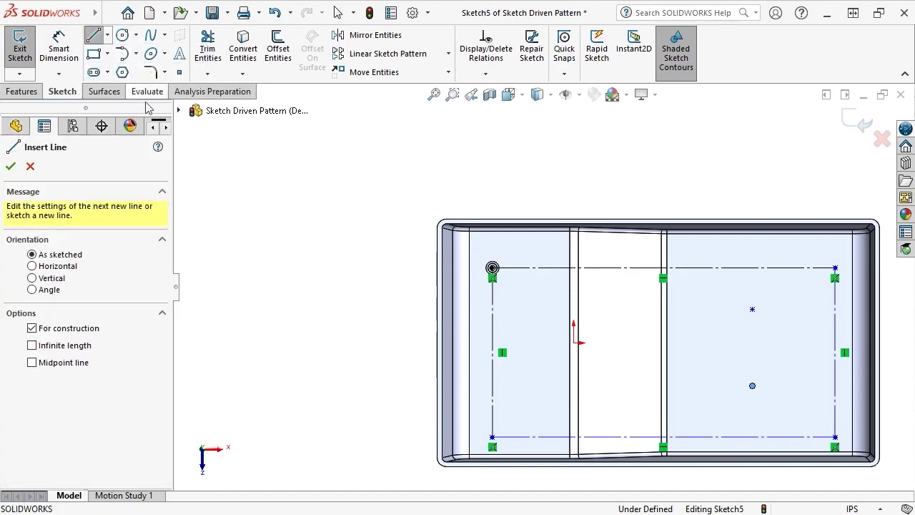
{"action": "left_click", "coordinate": [573, 343]}
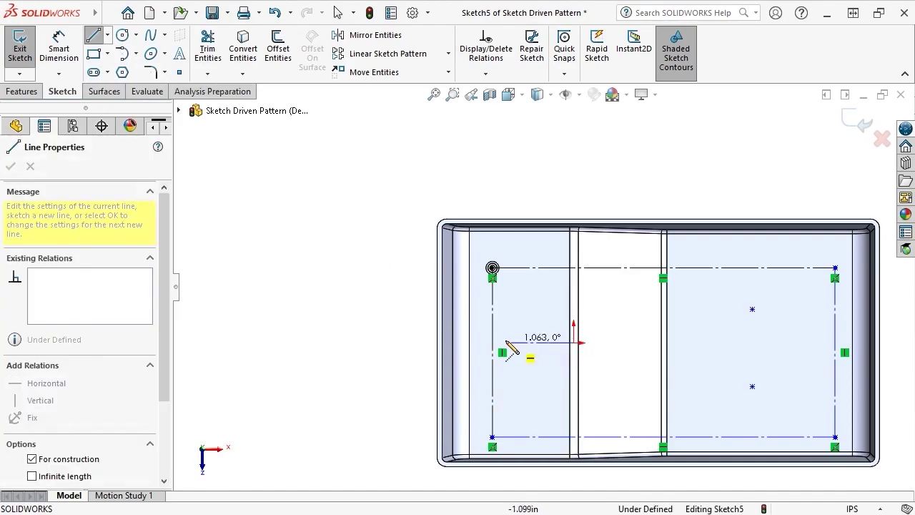
{"action": "left_click", "coordinate": [398, 342]}
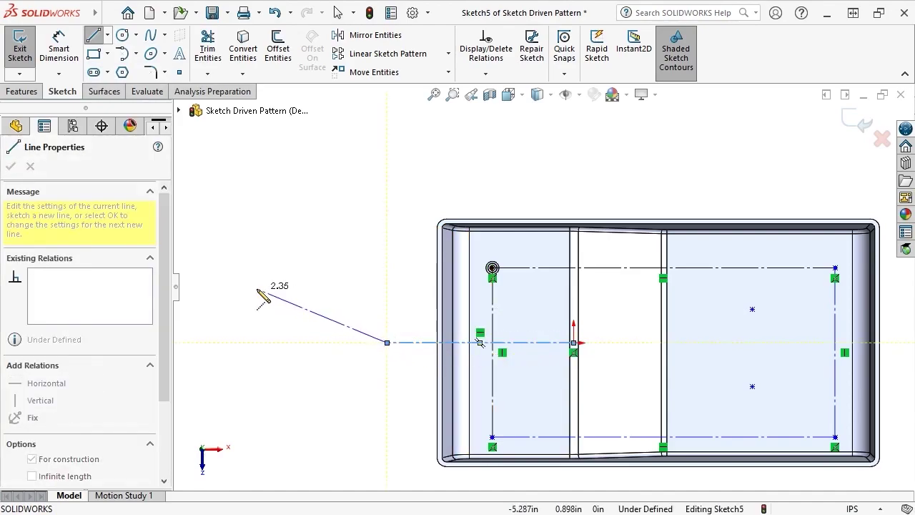
{"action": "key", "text": "Escape"}
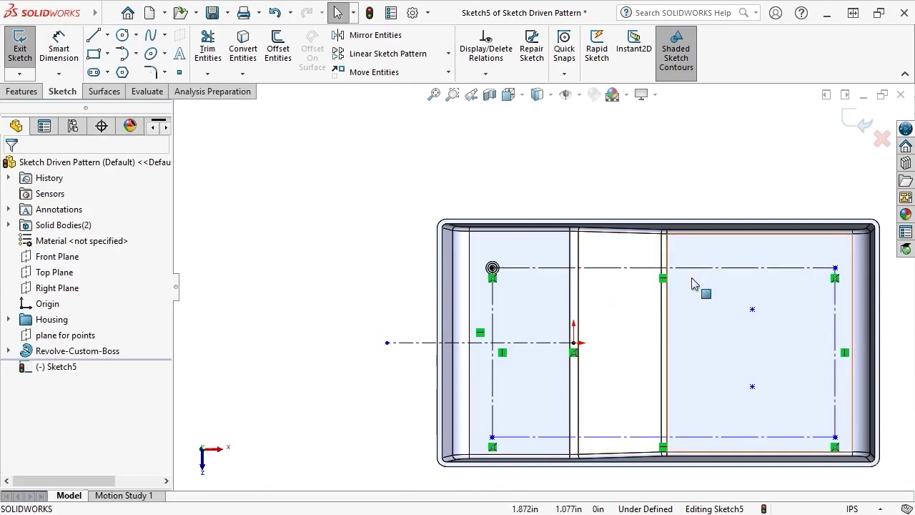
Make the right-hand corner points symmetric about the horizontal centerline
{"action": "left_click", "coordinate": [835, 269]}
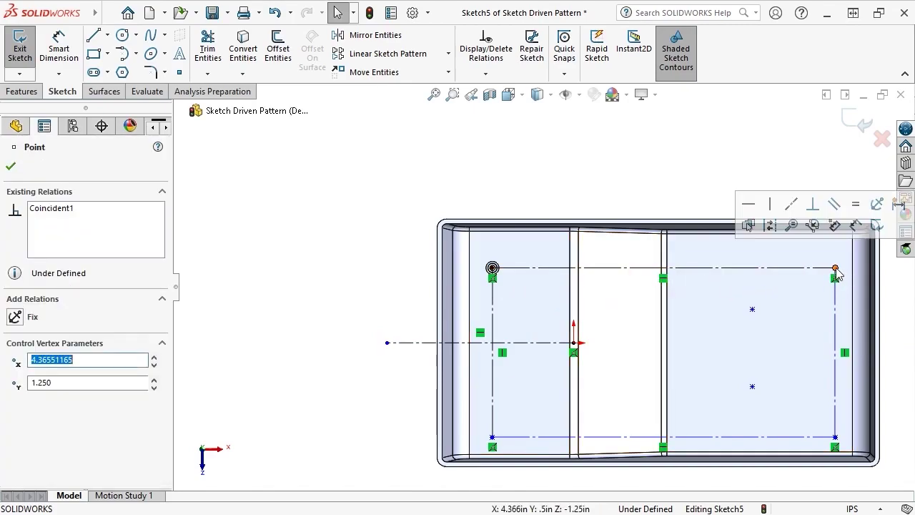
{"action": "left_click", "coordinate": [564, 343]}
{"action": "left_click", "coordinate": [752, 386], "text": "ctrl"}
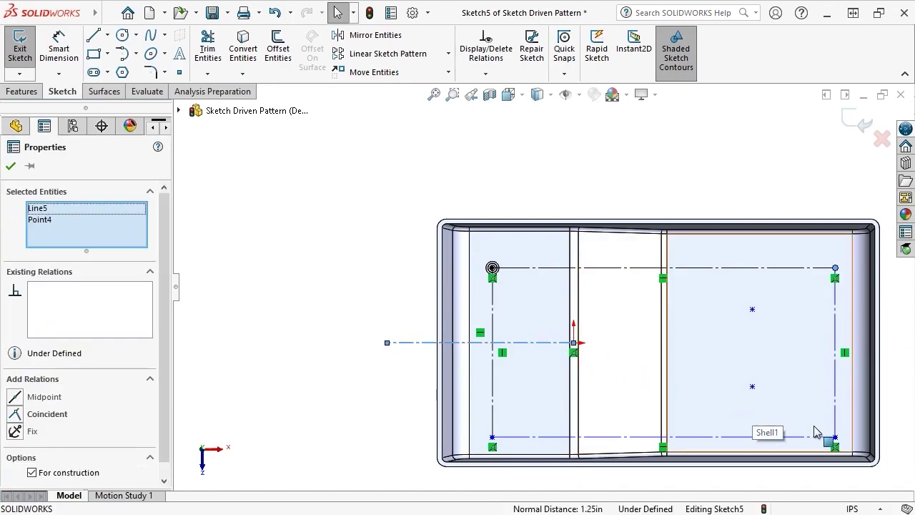
{"action": "left_click", "coordinate": [835, 437], "text": "ctrl"}
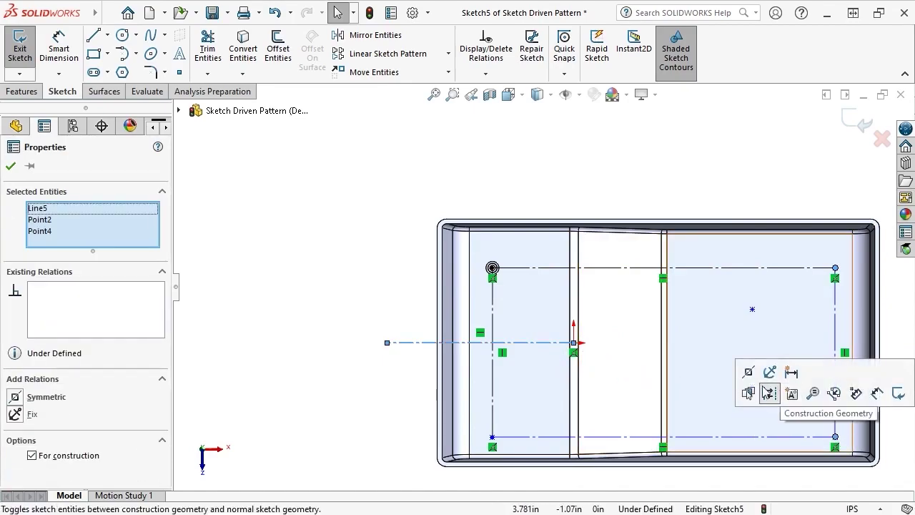
{"action": "left_click", "coordinate": [748, 372]}
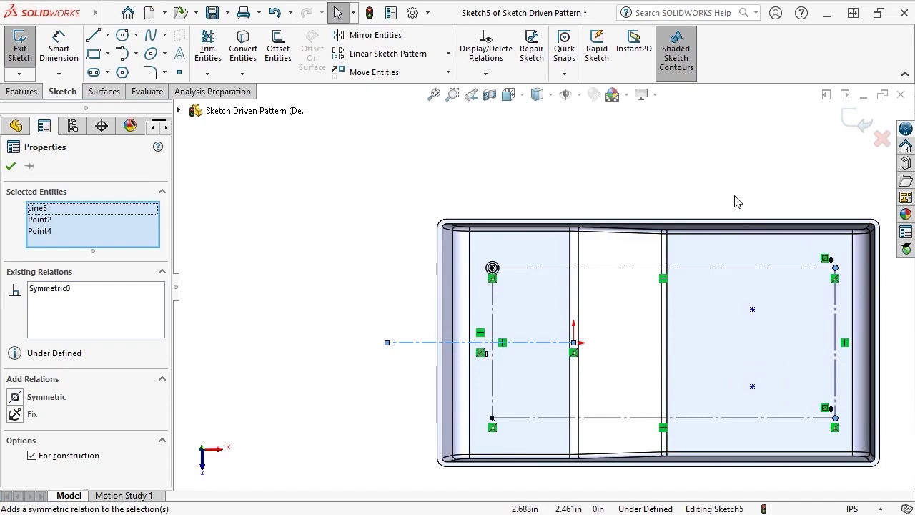
{"action": "left_click", "coordinate": [738, 202]}
Make the two inner points symmetric about the horizontal centerline
{"action": "left_click", "coordinate": [752, 309]}
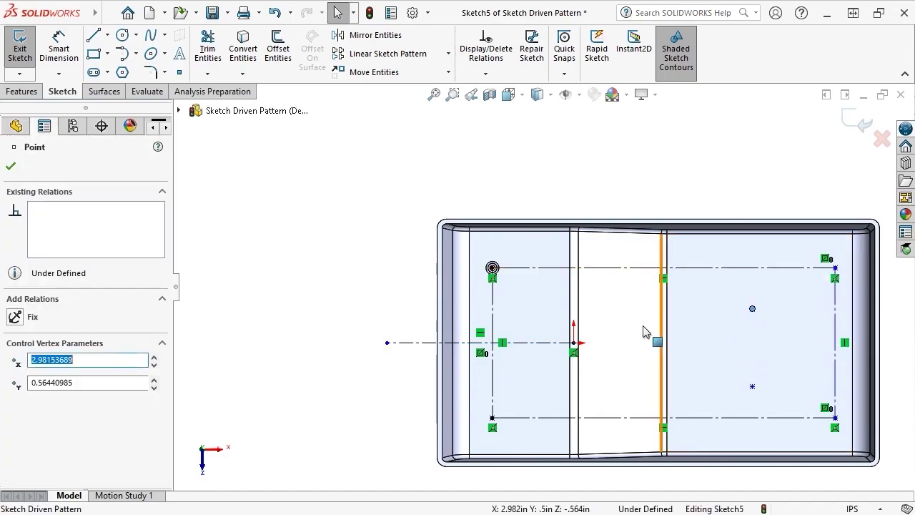
{"action": "left_click", "coordinate": [551, 343]}
{"action": "left_click", "coordinate": [752, 386], "text": "ctrl"}
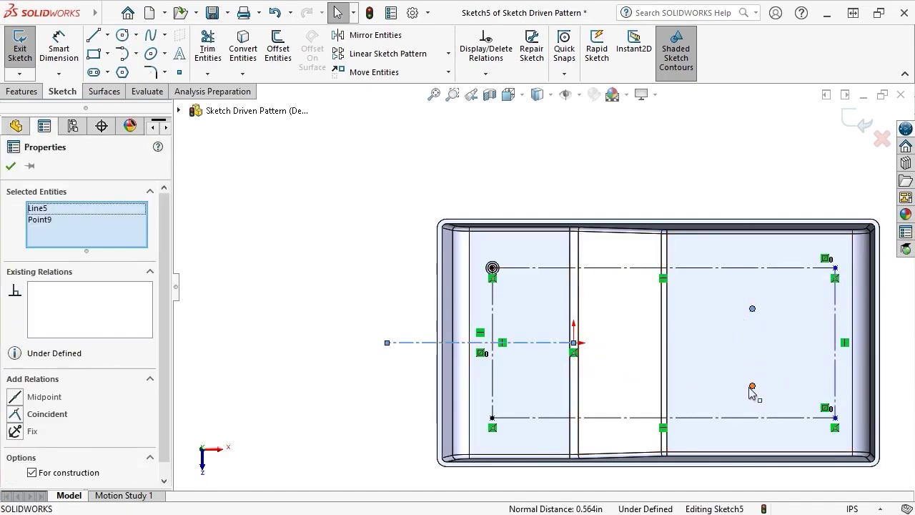
{"action": "left_click", "coordinate": [752, 308], "text": "ctrl"}
{"action": "left_click", "coordinate": [747, 322]}
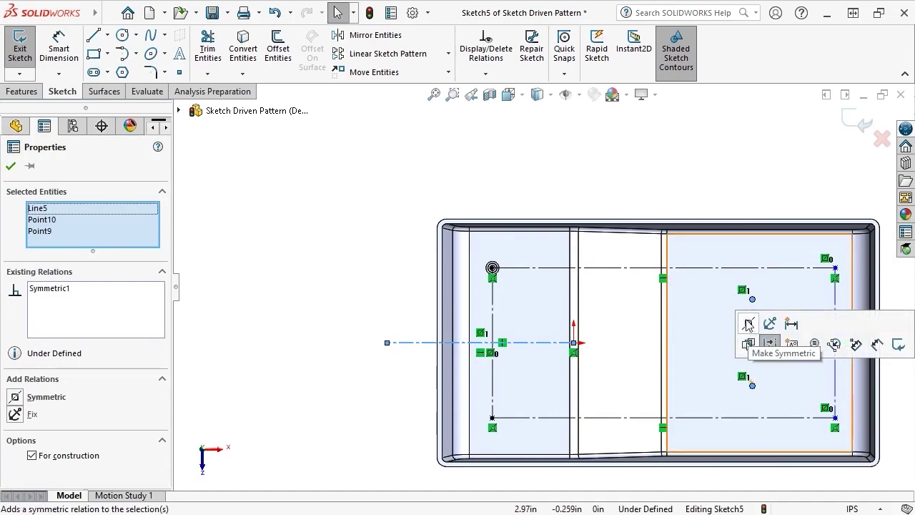
{"action": "left_click", "coordinate": [723, 190]}
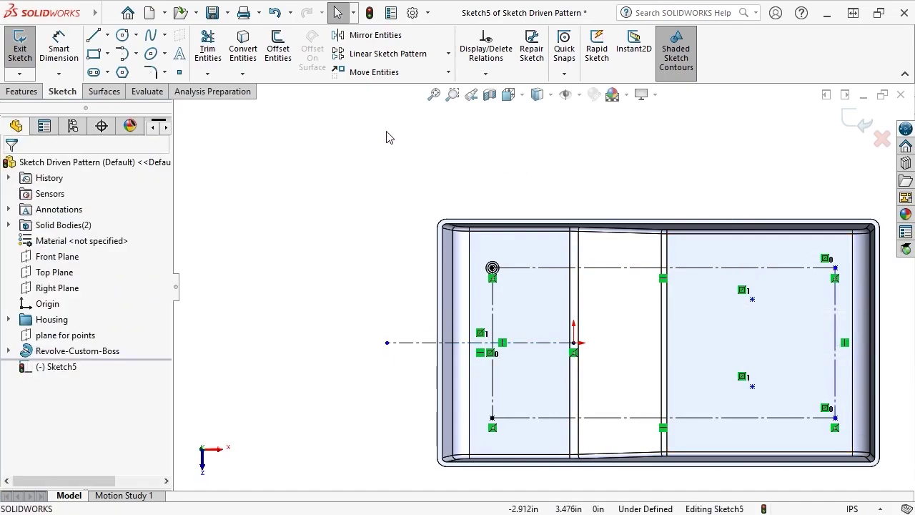
Dimension the right construction line 1.00 from the part's right outer edge
{"action": "left_click", "coordinate": [66, 56]}
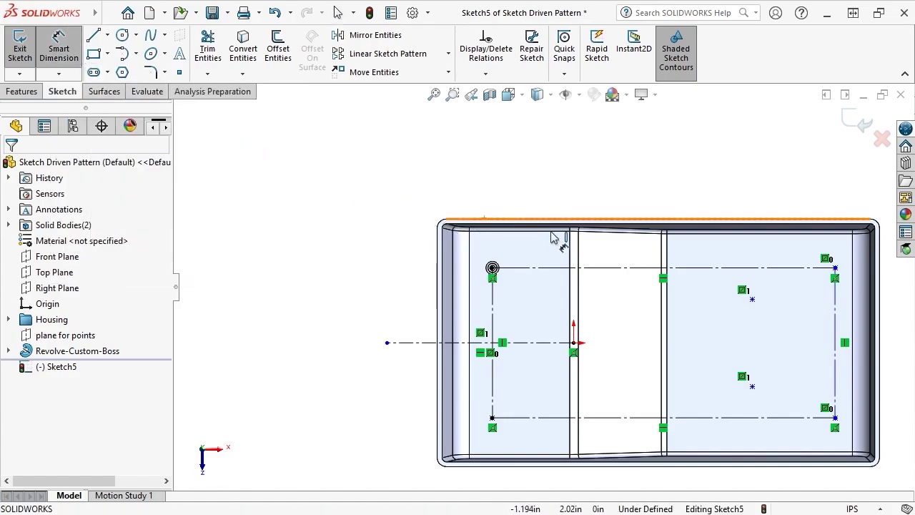
{"action": "left_click", "coordinate": [836, 318]}
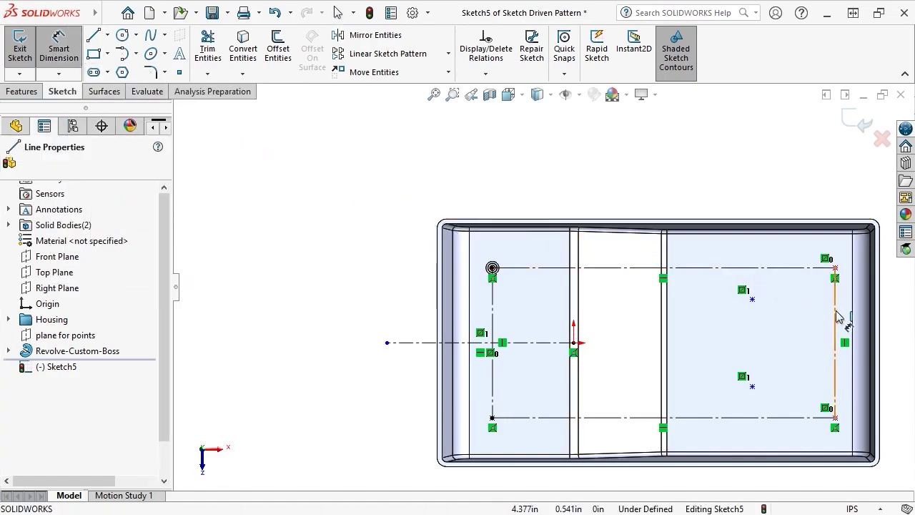
{"action": "left_click", "coordinate": [883, 311]}
{"action": "left_click", "coordinate": [858, 190]}
{"action": "type", "text": "1.00in"}
{"action": "key", "text": "Return"}
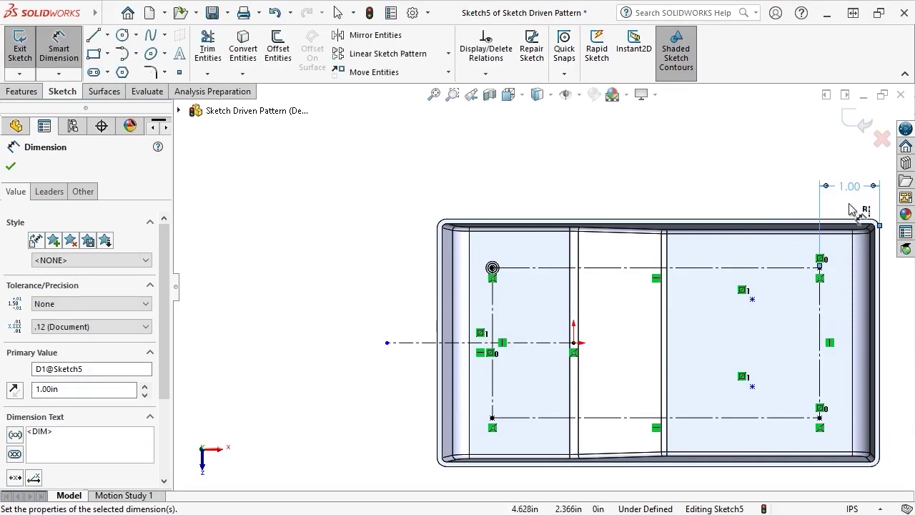
Dimension the two inner points 1.25 apart vertically
{"action": "left_click", "coordinate": [752, 300]}
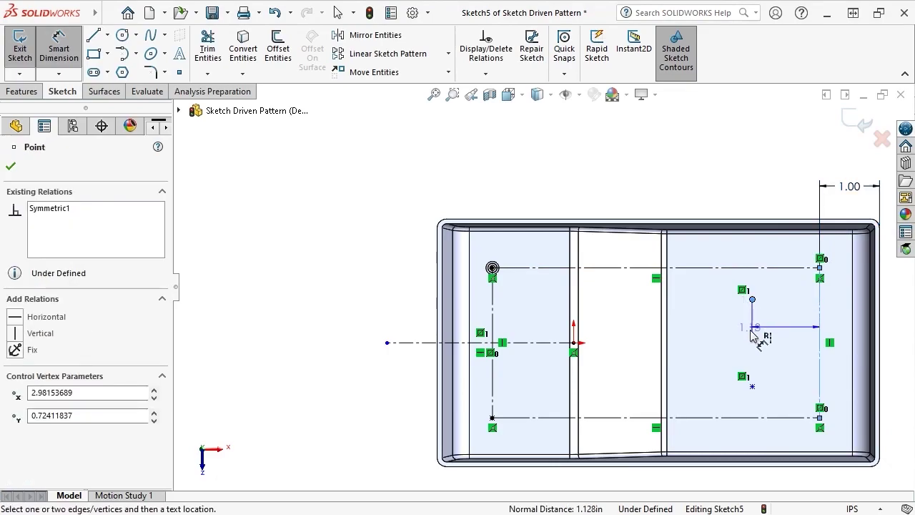
{"action": "left_click", "coordinate": [752, 386]}
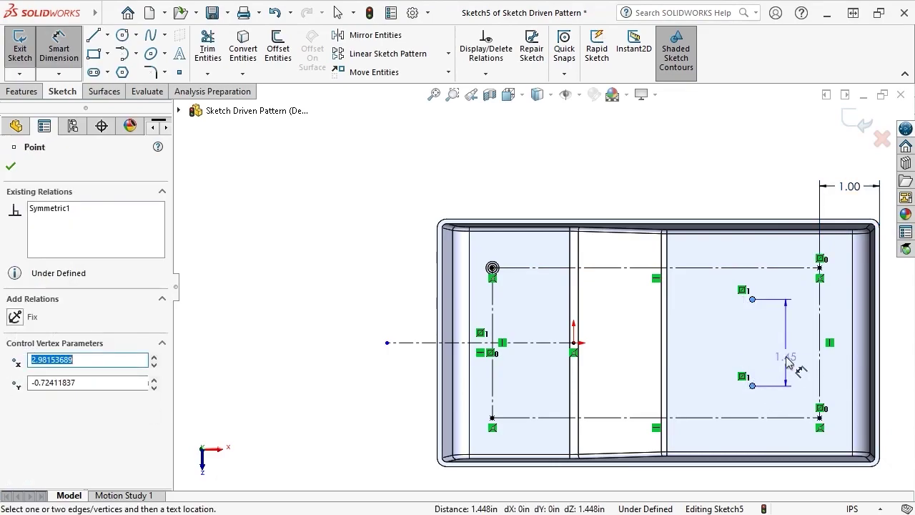
{"action": "left_click", "coordinate": [787, 347]}
{"action": "type", "text": "1.25"}
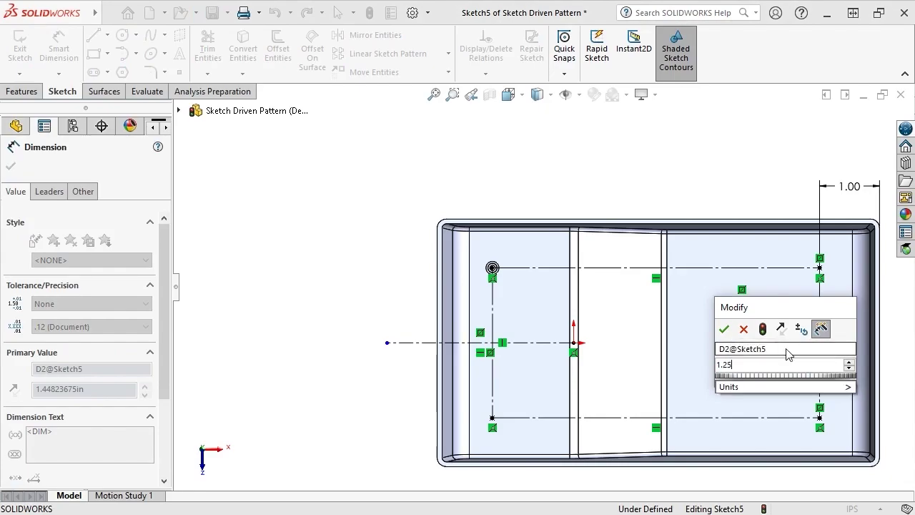
{"action": "key", "text": "Return"}
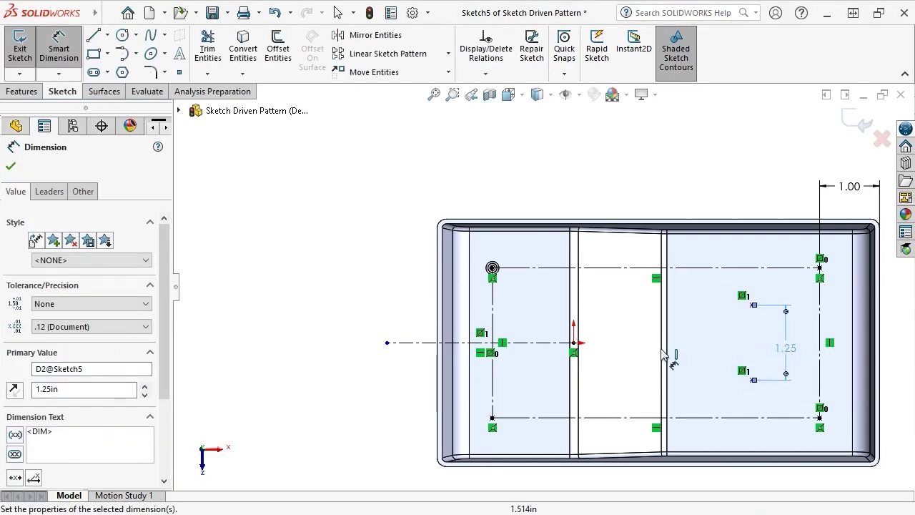
Dimension the inner points 2.25 horizontally from the origin and exit the sketch
{"action": "left_click", "coordinate": [574, 343]}
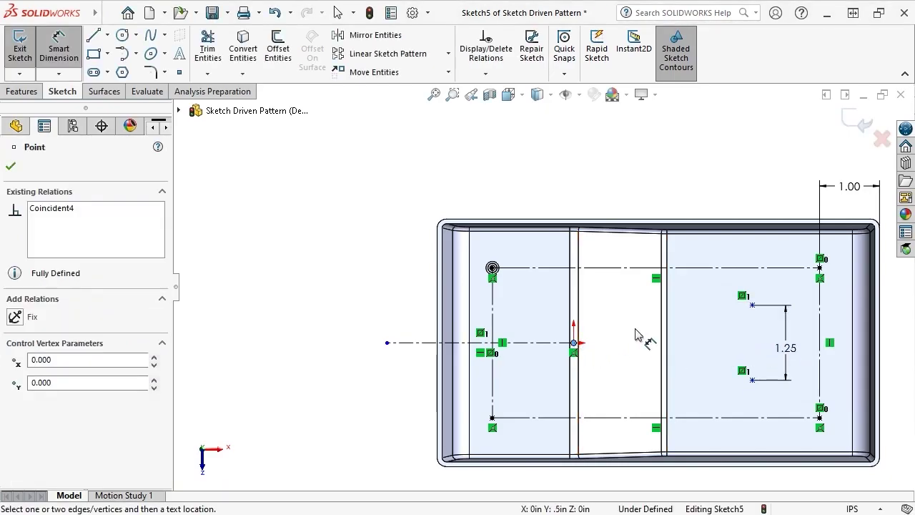
{"action": "left_click", "coordinate": [752, 305]}
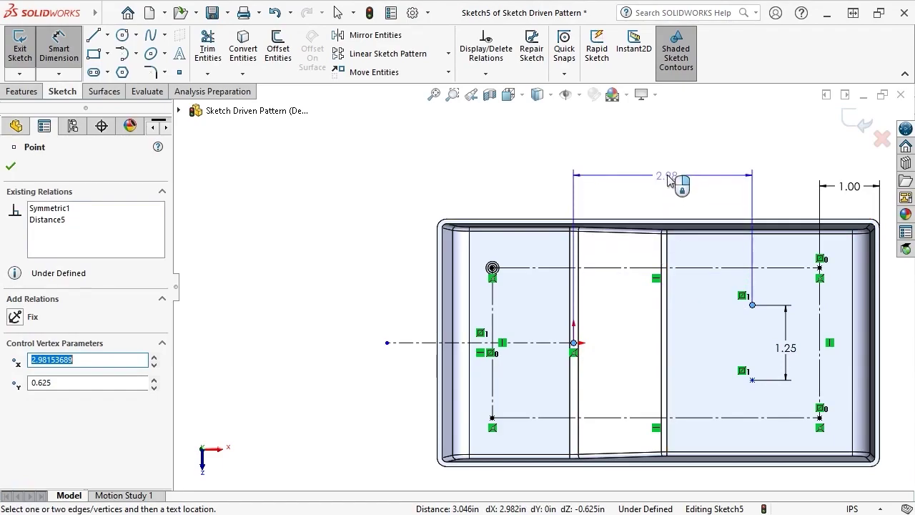
{"action": "left_click", "coordinate": [669, 179]}
{"action": "type", "text": "2.25"}
{"action": "key", "text": "Return"}
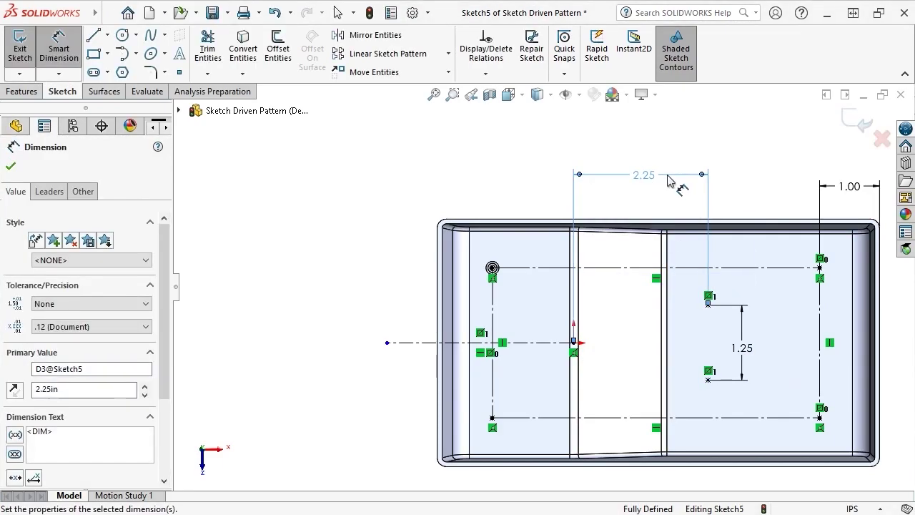
{"action": "left_click", "coordinate": [849, 122]}
Deselect Sketch5 and bring up the Linear Pattern dropdown on the Features tab
{"action": "left_click", "coordinate": [829, 127]}
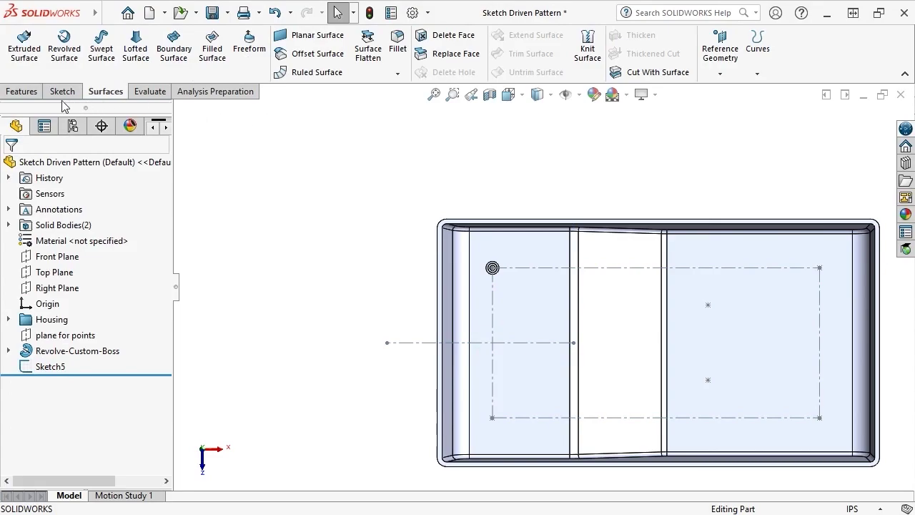
{"action": "left_click", "coordinate": [22, 92]}
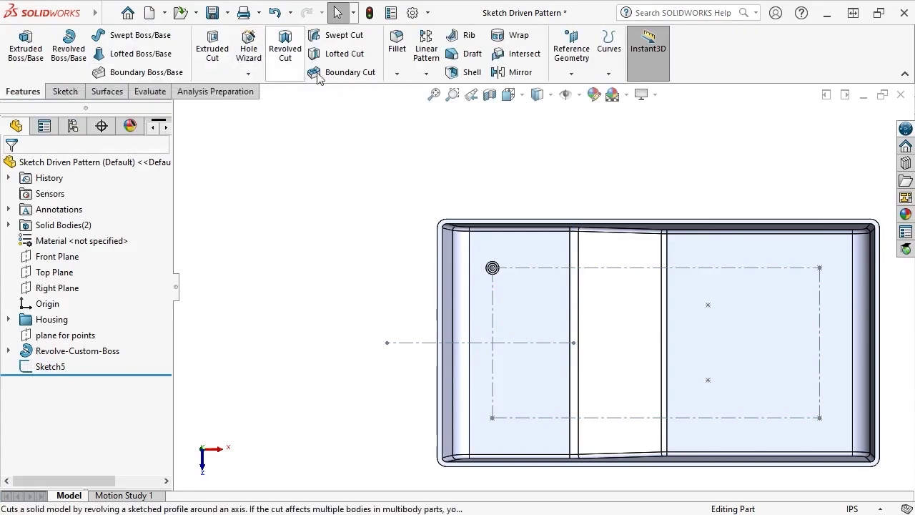
{"action": "left_click", "coordinate": [426, 74]}
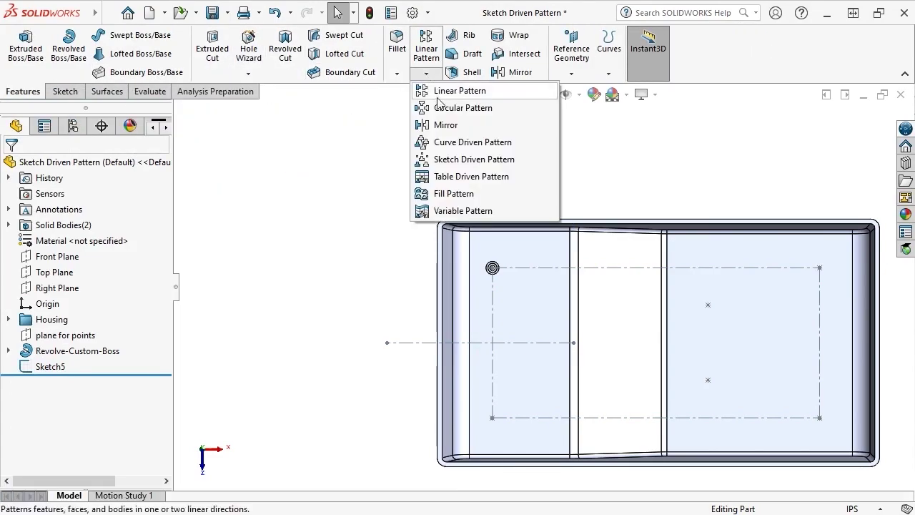
Pattern the Revolve-Custom-Boss body onto Sketch5's points with a sketch-driven pattern, then hide Sketch5
{"action": "left_click", "coordinate": [452, 160]}
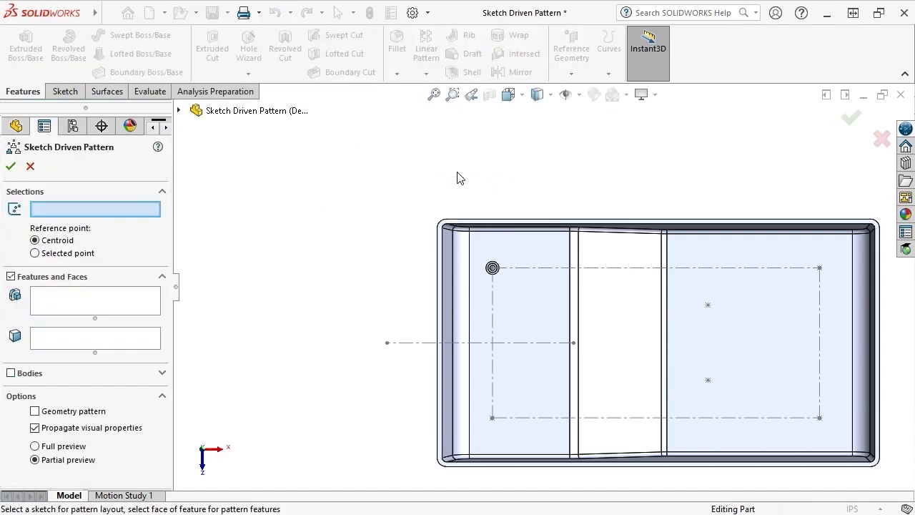
{"action": "left_click", "coordinate": [529, 269]}
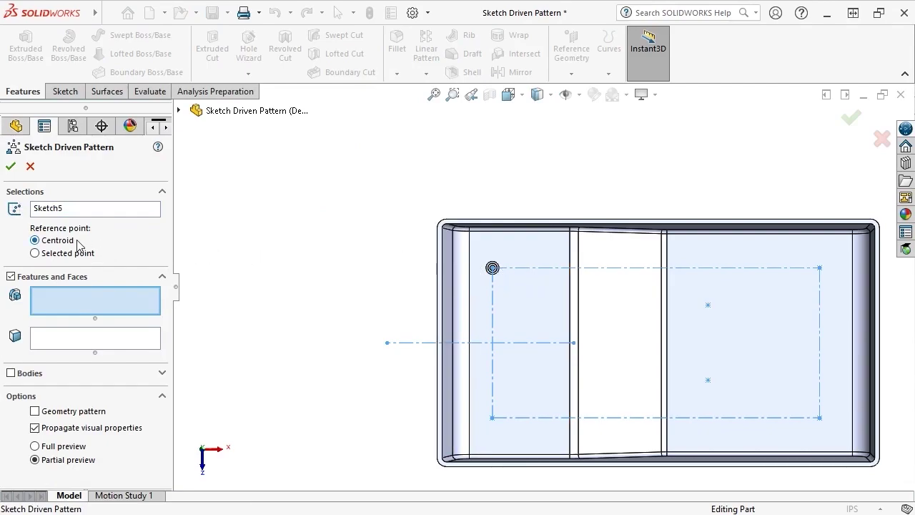
{"action": "left_click", "coordinate": [14, 374]}
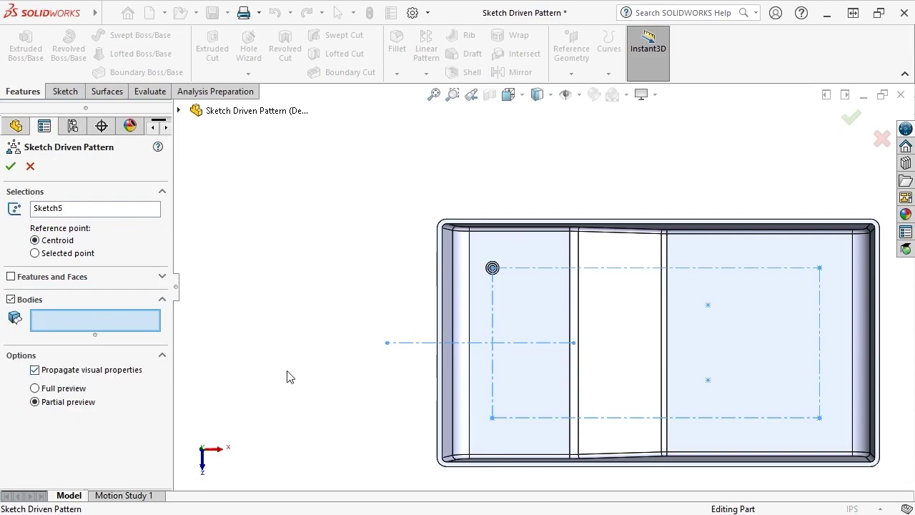
{"action": "mouse_move", "coordinate": [521, 343]}
{"action": "middle_mouse_down"}
{"action": "mouse_move", "coordinate": [496, 267]}
{"action": "mouse_move", "coordinate": [497, 275]}
{"action": "middle_mouse_up"}
{"action": "left_click", "coordinate": [505, 283]}
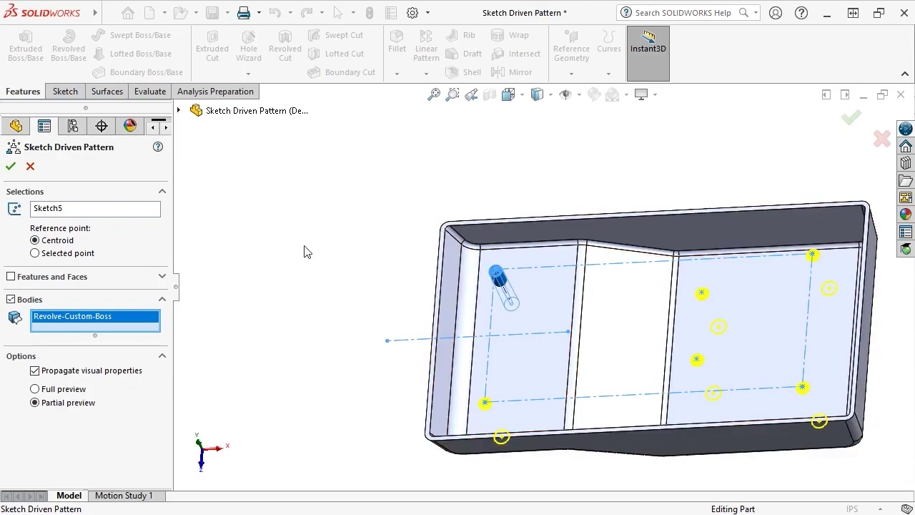
{"action": "left_click", "coordinate": [11, 167]}
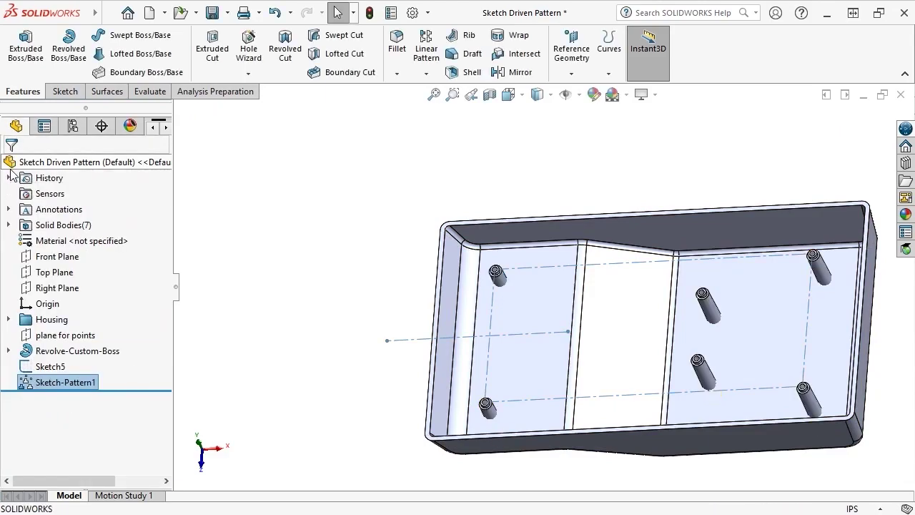
{"action": "left_click", "coordinate": [41, 366]}
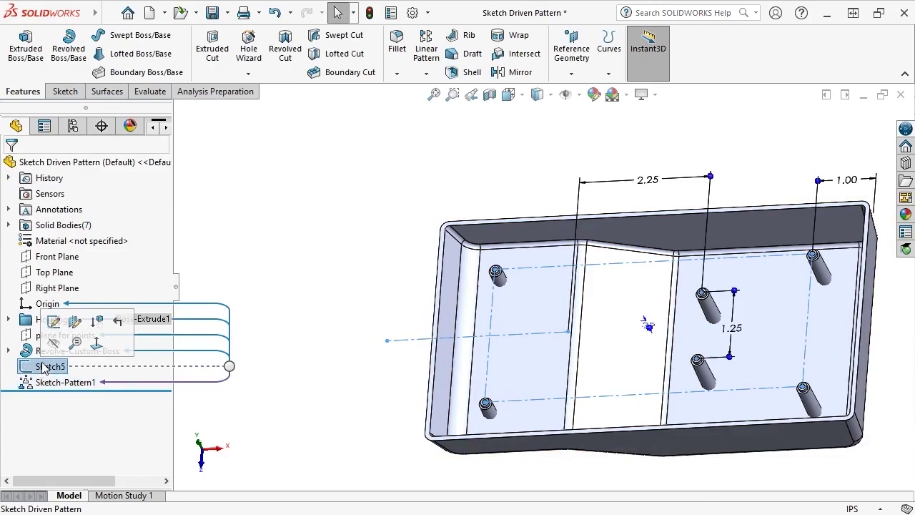
{"action": "left_click", "coordinate": [47, 345]}
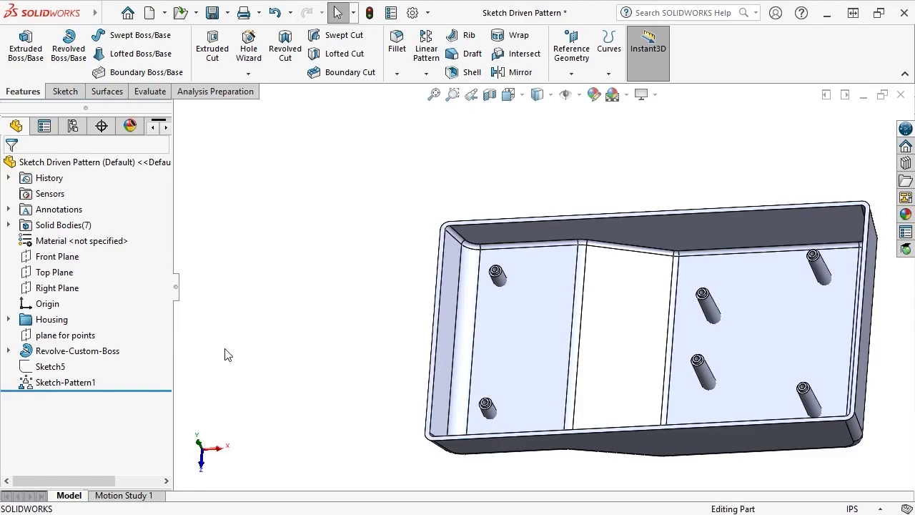
Create a 0-distance offset surface from the housing's five floor faces
{"action": "left_click", "coordinate": [111, 91]}
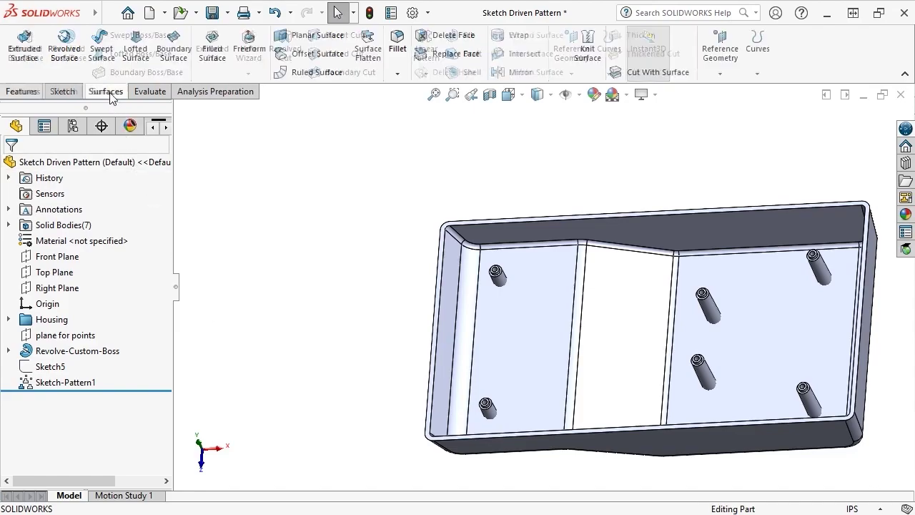
{"action": "left_click", "coordinate": [309, 56]}
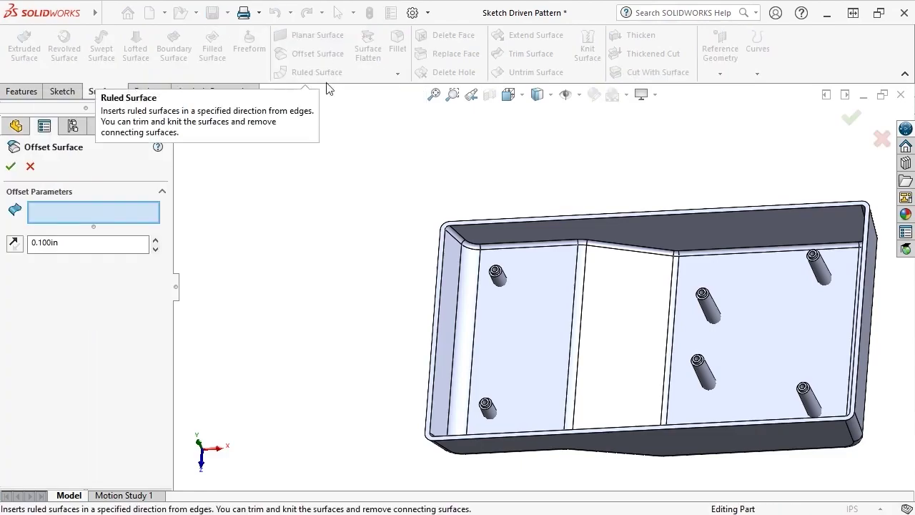
{"action": "left_click", "coordinate": [501, 319]}
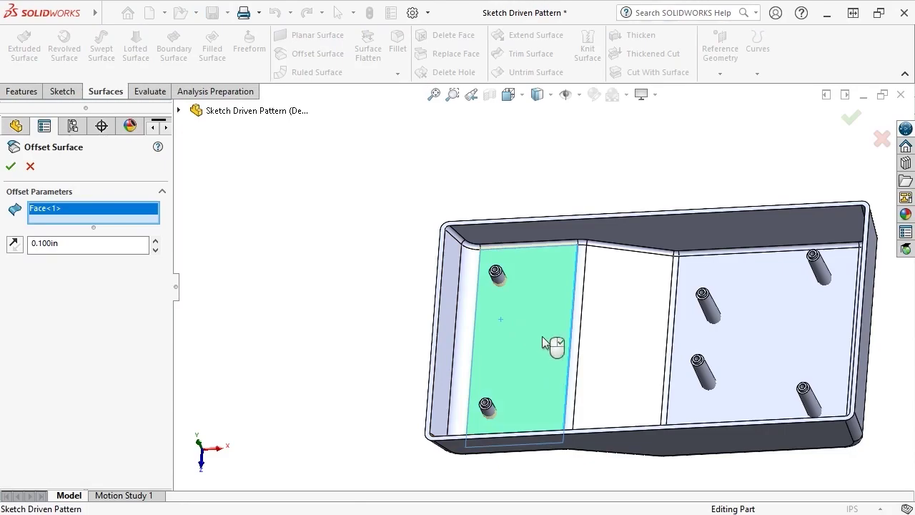
{"action": "left_click", "coordinate": [574, 346]}
{"action": "left_click", "coordinate": [602, 352]}
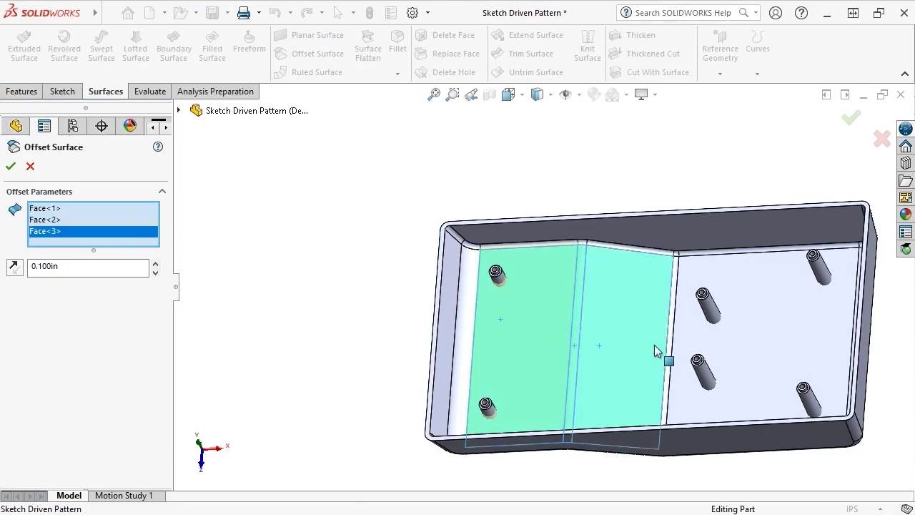
{"action": "left_click", "coordinate": [671, 345]}
{"action": "left_click", "coordinate": [727, 343]}
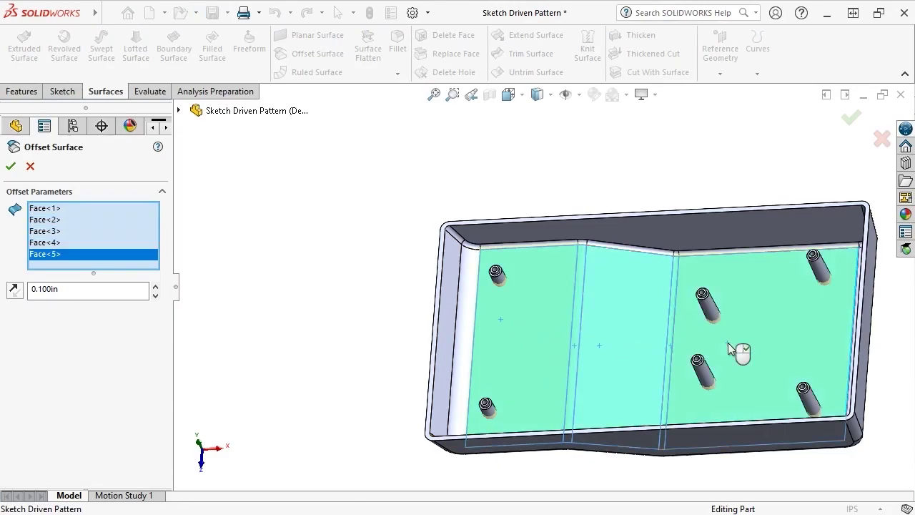
{"action": "left_click", "coordinate": [86, 289]}
{"action": "key", "text": "ctrl+a"}
{"action": "type", "text": "0"}
{"action": "key", "text": "Return"}
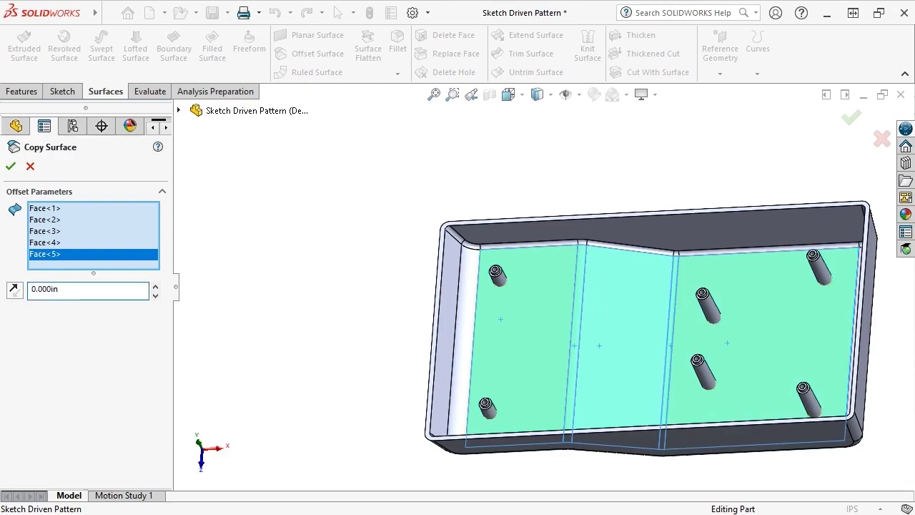
{"action": "left_click", "coordinate": [10, 166]}
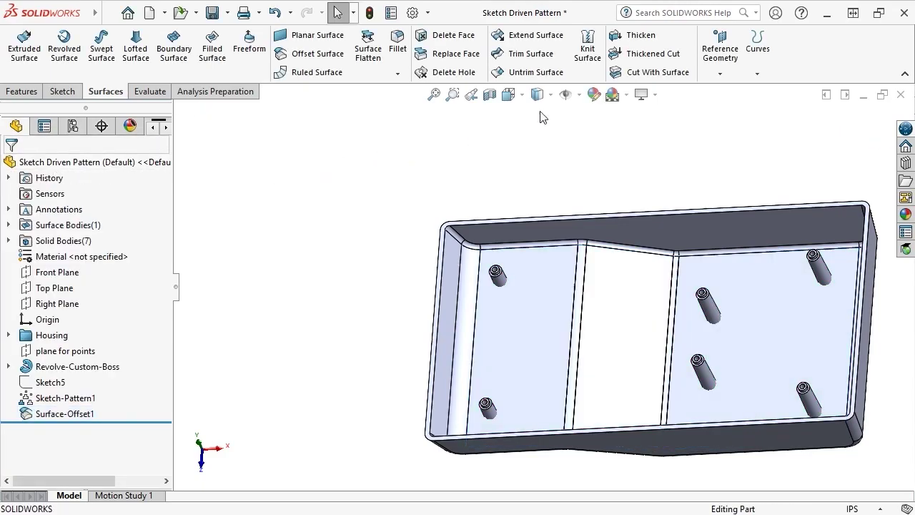
Surface-cut the six boss bodies with Surface-Offset1, picking the bodies manually instead of auto-select
{"action": "left_click", "coordinate": [639, 75]}
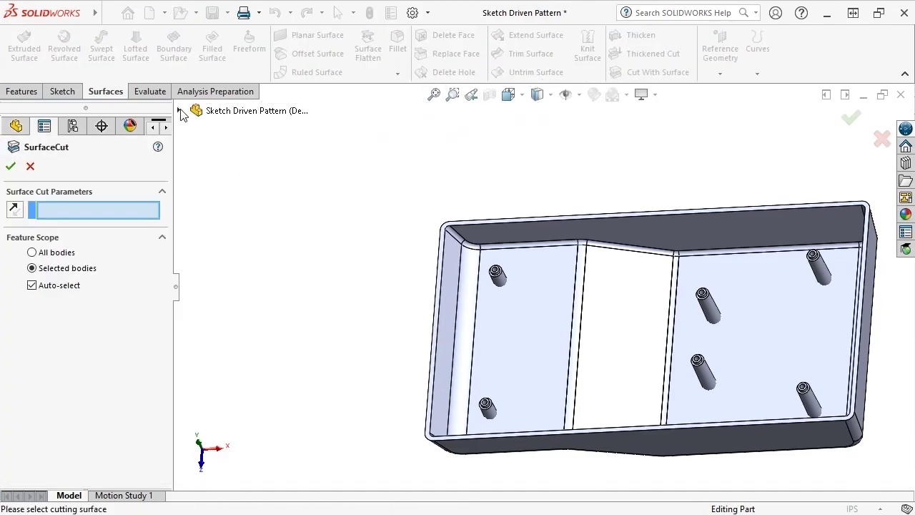
{"action": "left_click", "coordinate": [180, 111]}
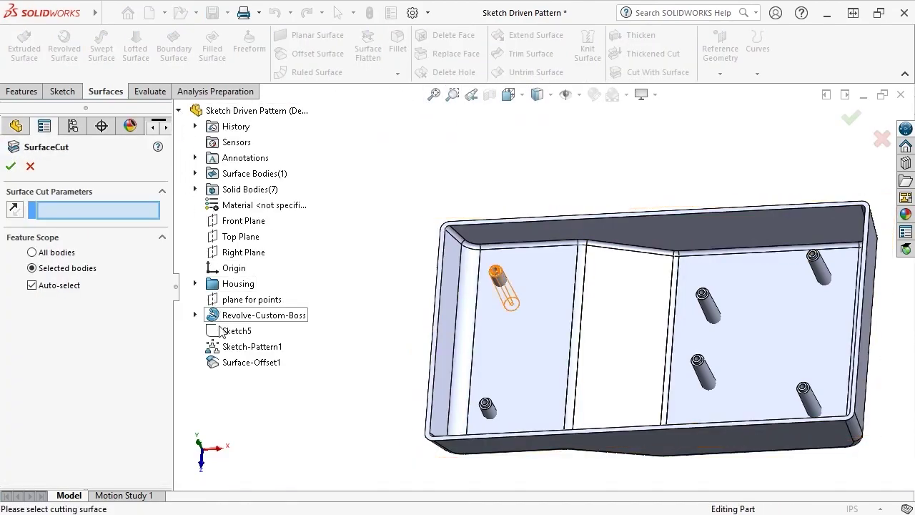
{"action": "left_click", "coordinate": [234, 362]}
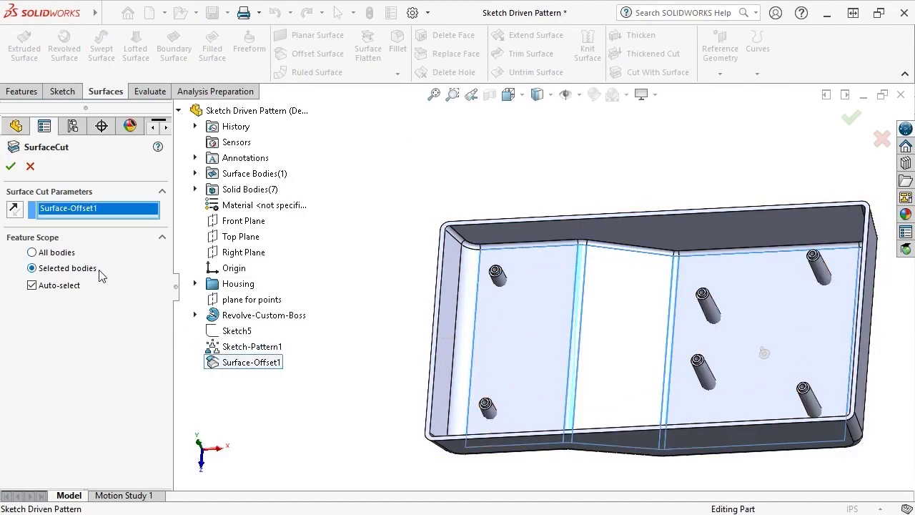
{"action": "left_click", "coordinate": [31, 285]}
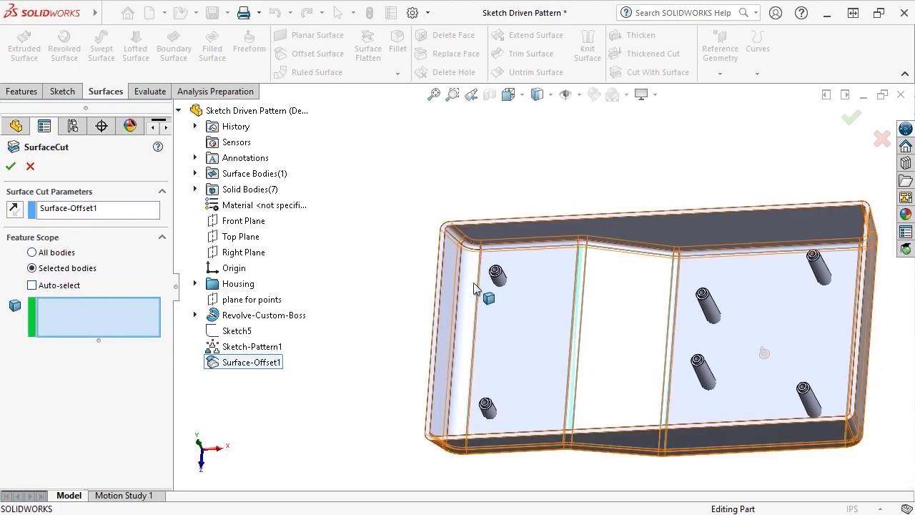
{"action": "left_click", "coordinate": [500, 279]}
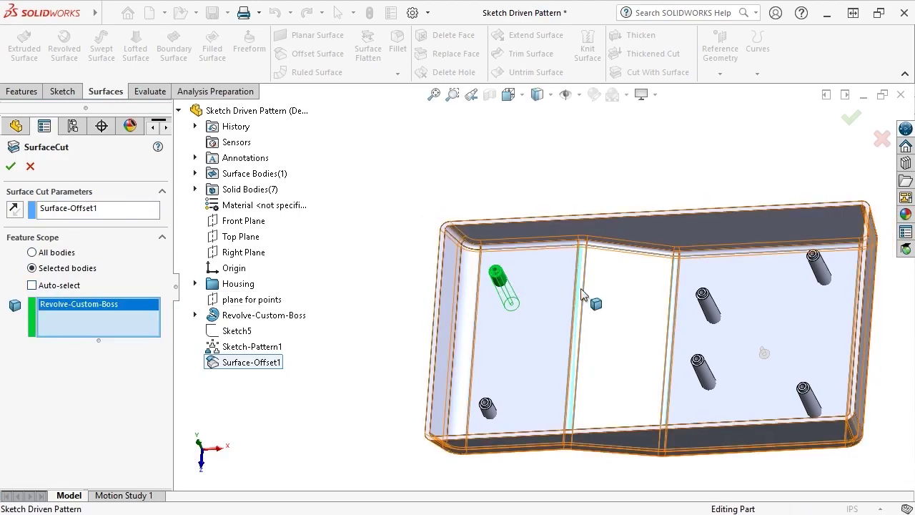
{"action": "left_click", "coordinate": [711, 304]}
{"action": "left_click", "coordinate": [816, 273]}
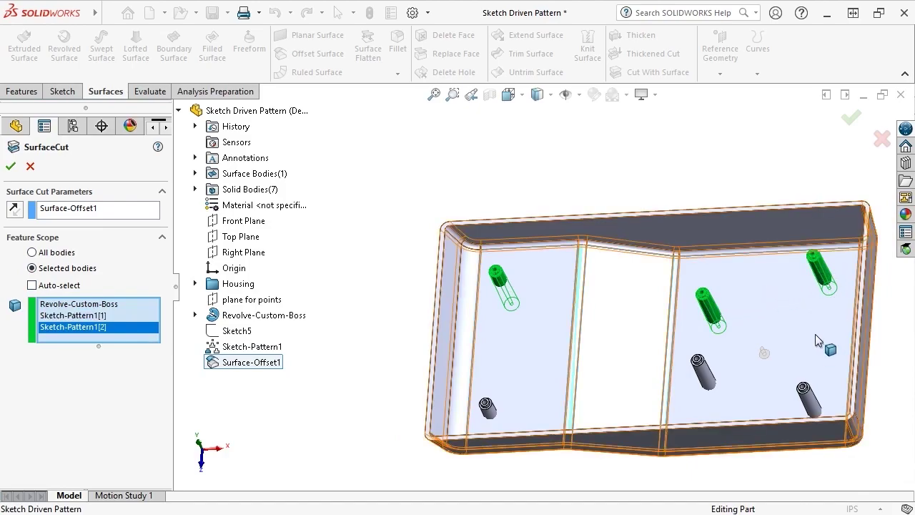
{"action": "left_click", "coordinate": [809, 398]}
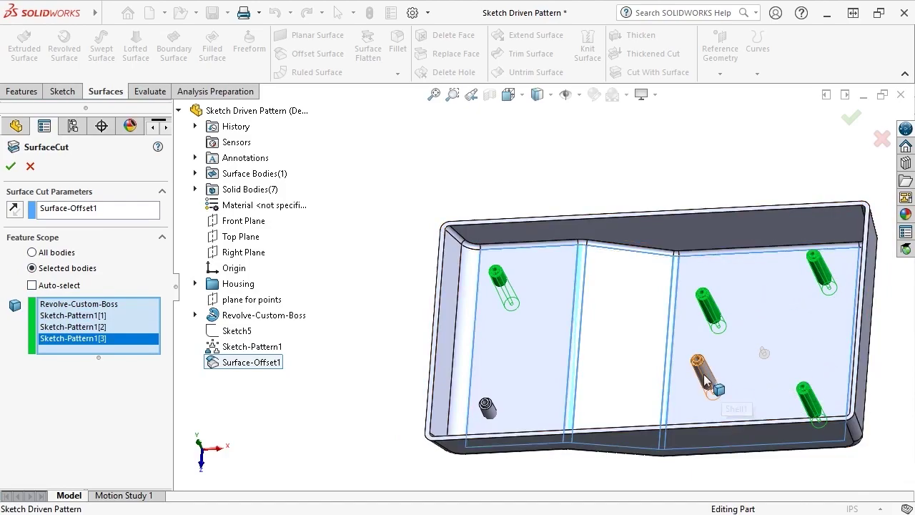
{"action": "left_click", "coordinate": [704, 374]}
{"action": "left_click", "coordinate": [487, 407]}
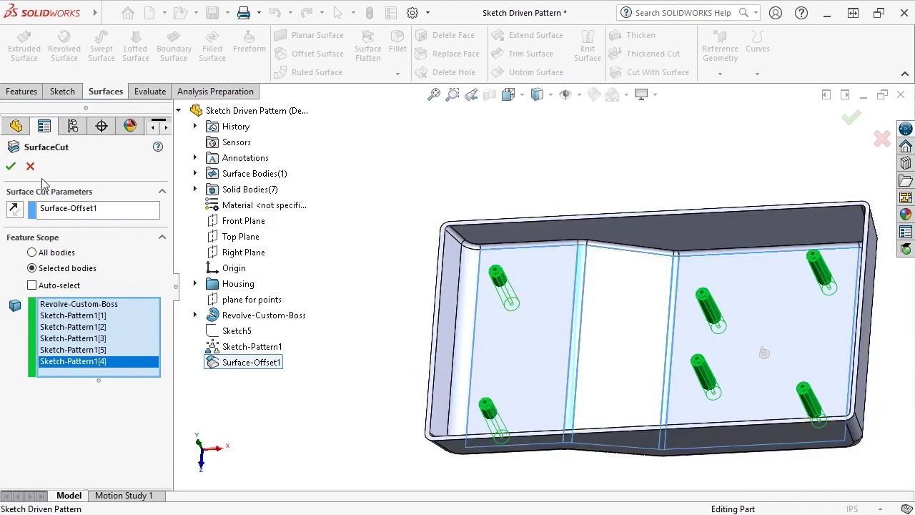
{"action": "left_click", "coordinate": [11, 166]}
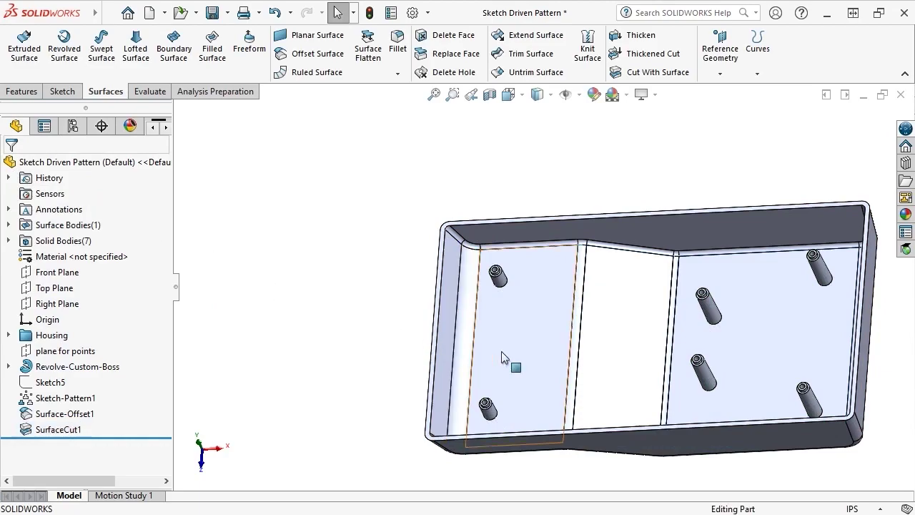
{"action": "middle_click_drag", "start_coordinate": [607, 363], "coordinate": [516, 127], "text": "ctrl"}
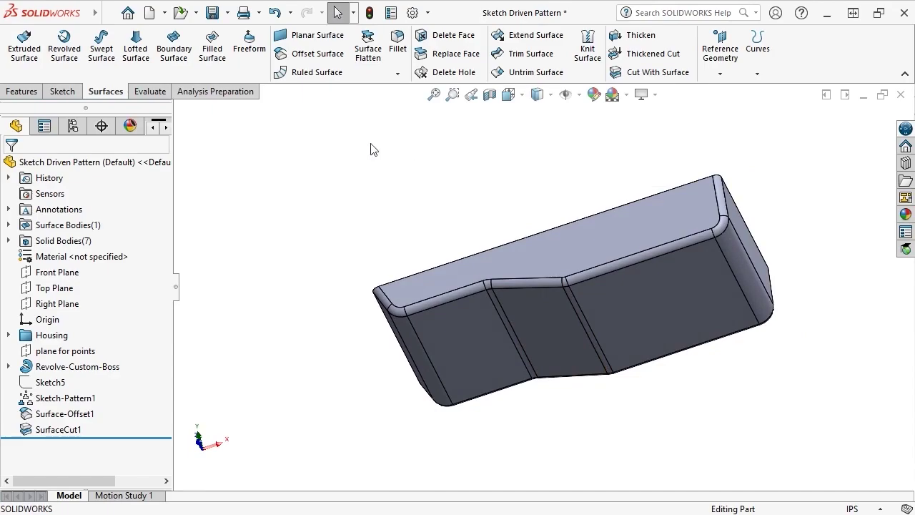
Add the housing and all six bosses together with Insert > Features > Combine
{"action": "left_click", "coordinate": [108, 13]}
{"action": "left_click", "coordinate": [105, 14]}
{"action": "left_click", "coordinate": [192, 14]}
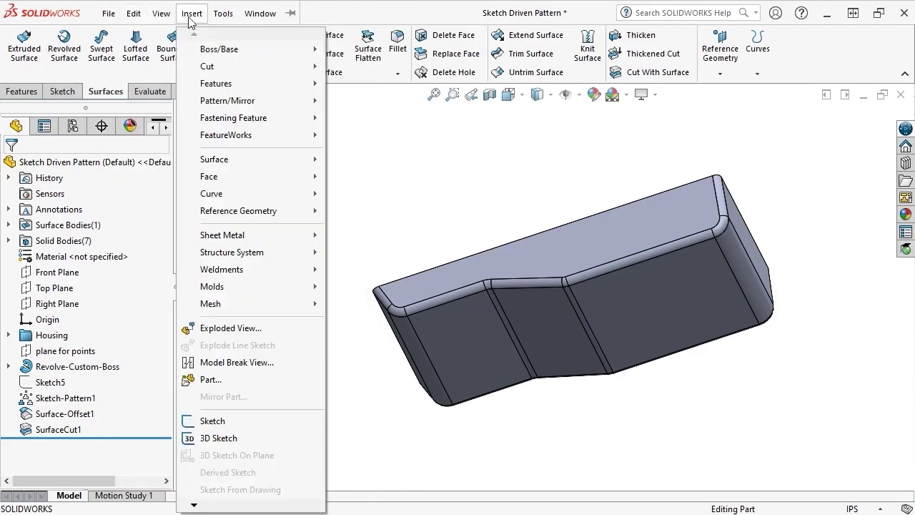
{"action": "mouse_move", "coordinate": [220, 84]}
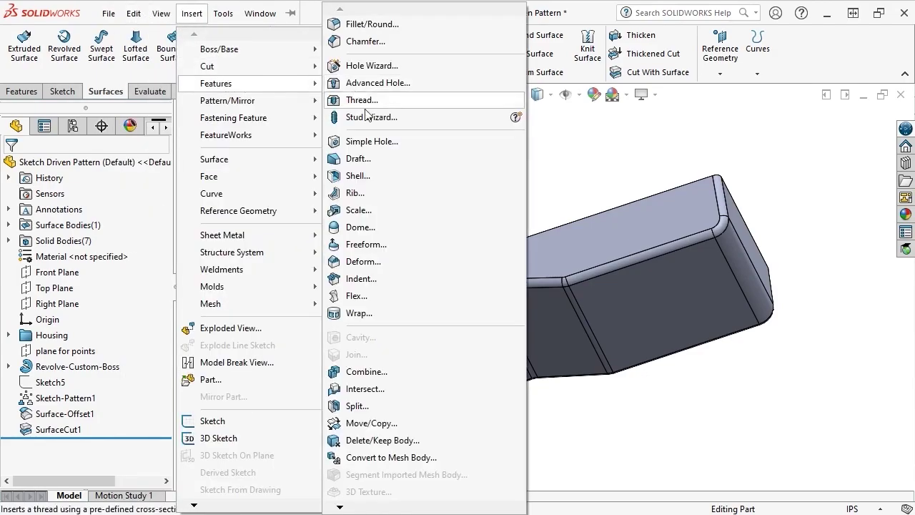
{"action": "left_click", "coordinate": [367, 371]}
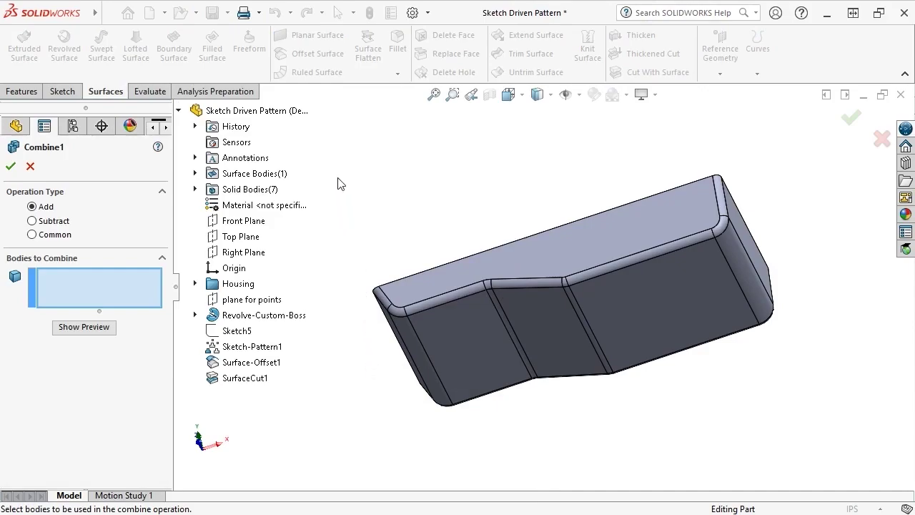
{"action": "left_click_drag", "start_coordinate": [334, 130], "coordinate": [782, 449]}
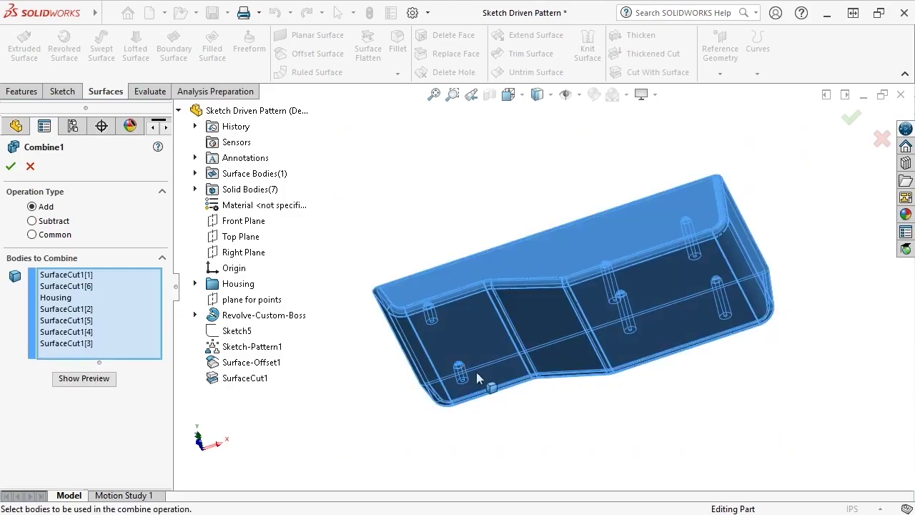
{"action": "left_click", "coordinate": [10, 165]}
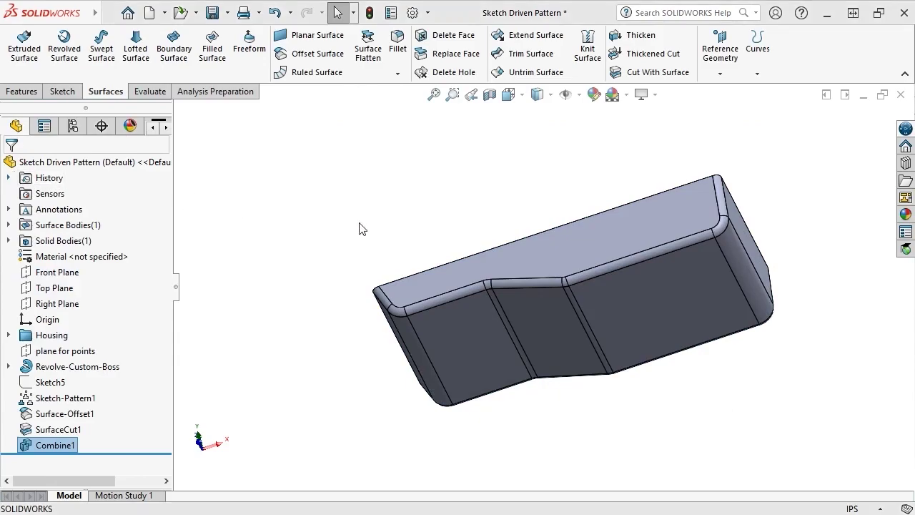
{"action": "middle_click_drag", "start_coordinate": [579, 237], "coordinate": [546, 449]}
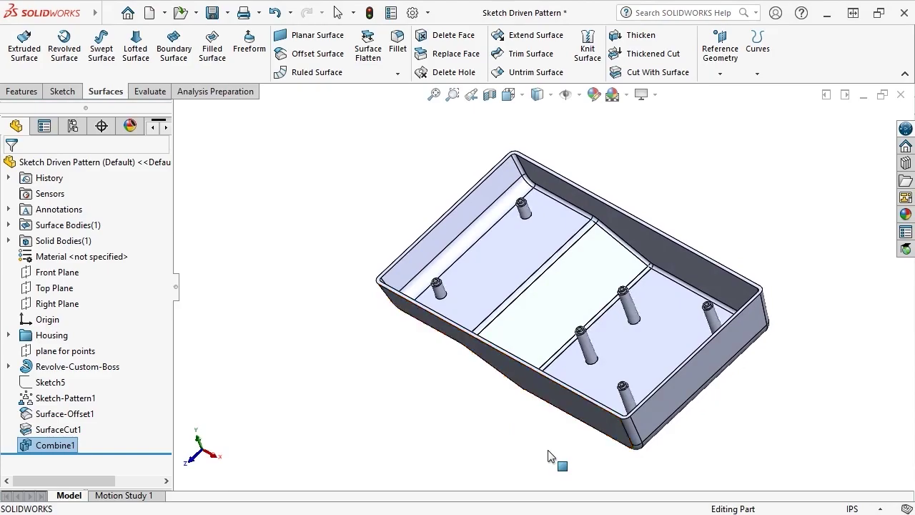
Round the bases of two bosses where they meet the tray floor with a 0.020in fillet (Fillet4)
{"action": "scroll", "coordinate": [525, 214], "scroll_direction": "down", "scroll_amount": 2}
{"action": "scroll", "coordinate": [526, 215], "scroll_direction": "down", "scroll_amount": 6}
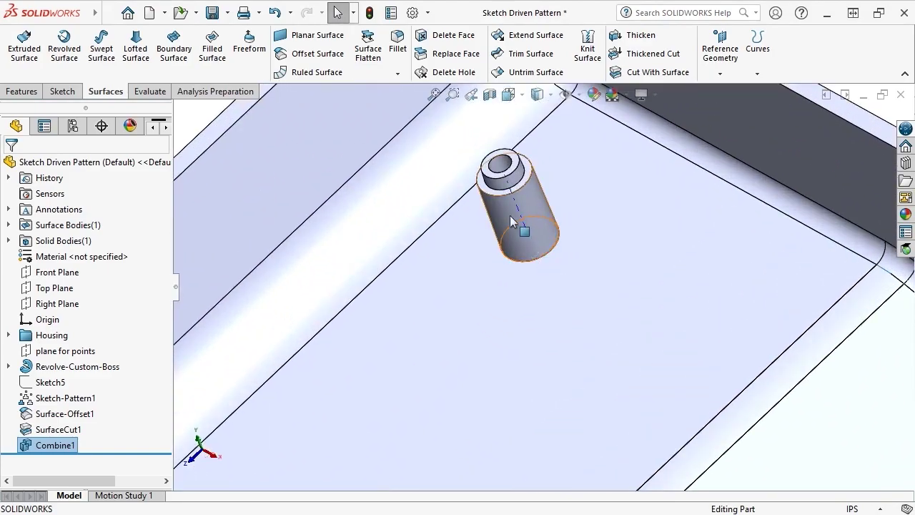
{"action": "left_click", "coordinate": [397, 42]}
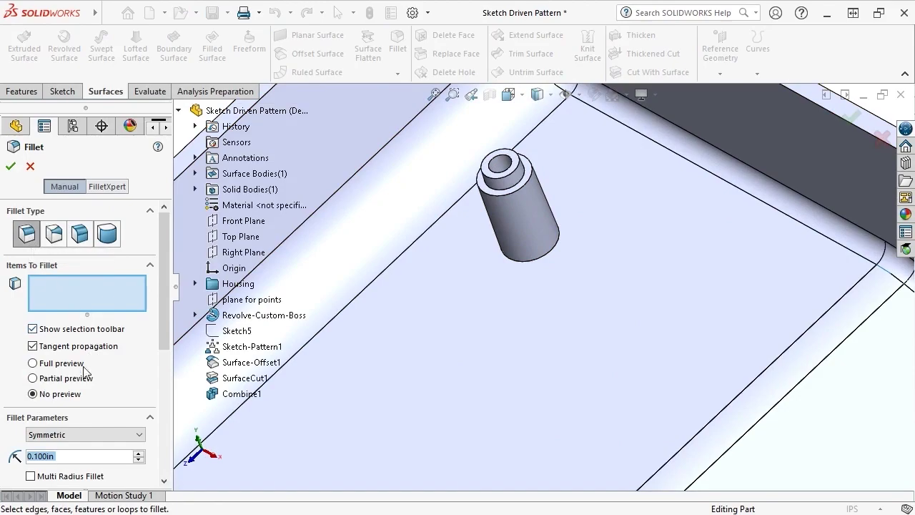
{"action": "type", "text": ".02"}
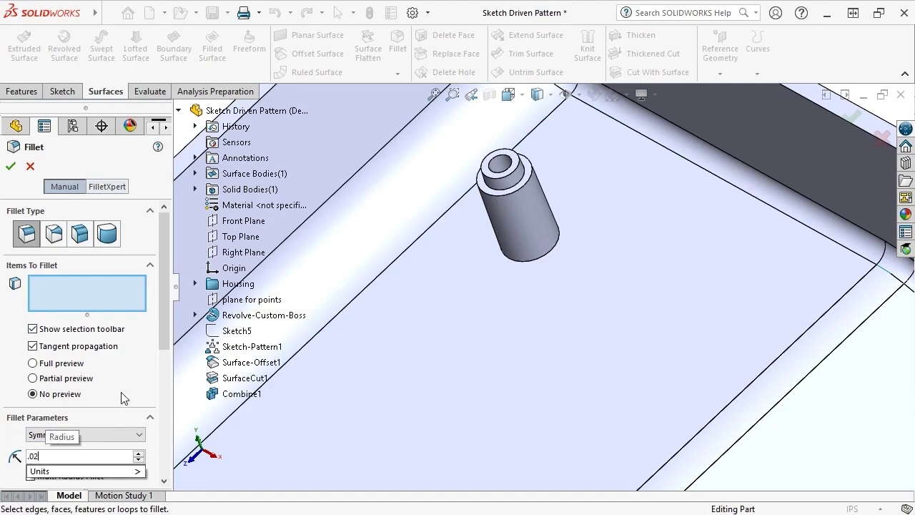
{"action": "key", "text": "Return"}
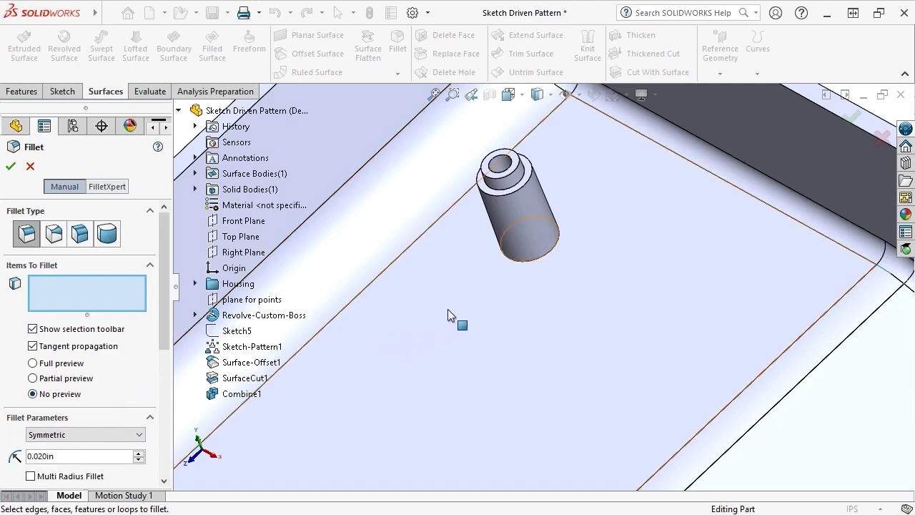
{"action": "left_click", "coordinate": [531, 263]}
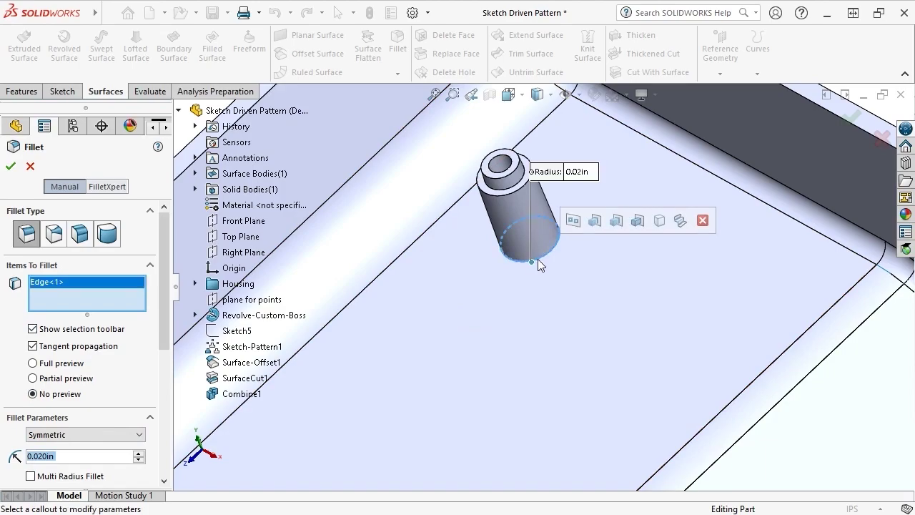
{"action": "left_click", "coordinate": [573, 221]}
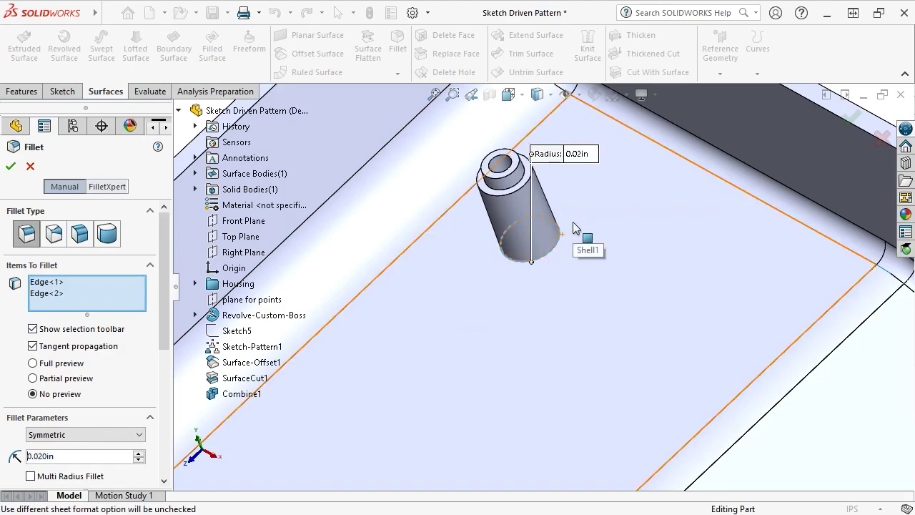
{"action": "left_click", "coordinate": [9, 168]}
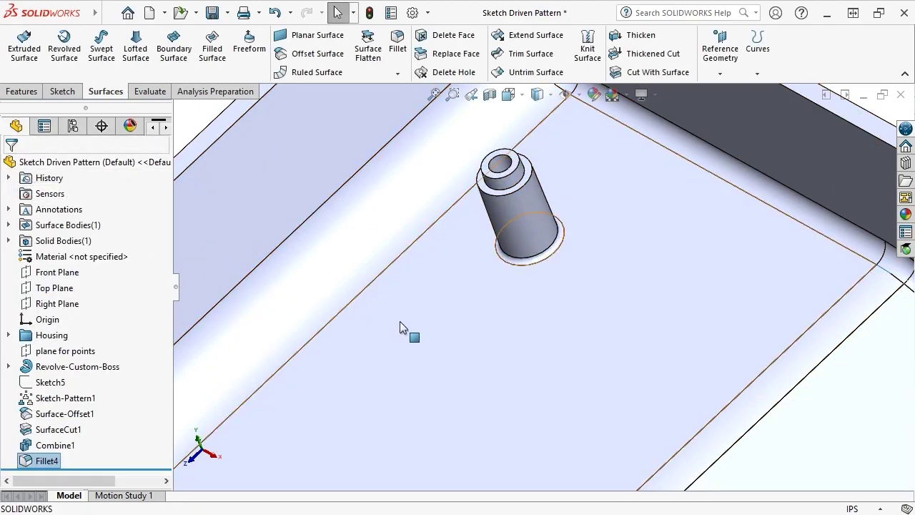
{"action": "scroll", "coordinate": [399, 321], "scroll_direction": "up", "scroll_amount": 5}
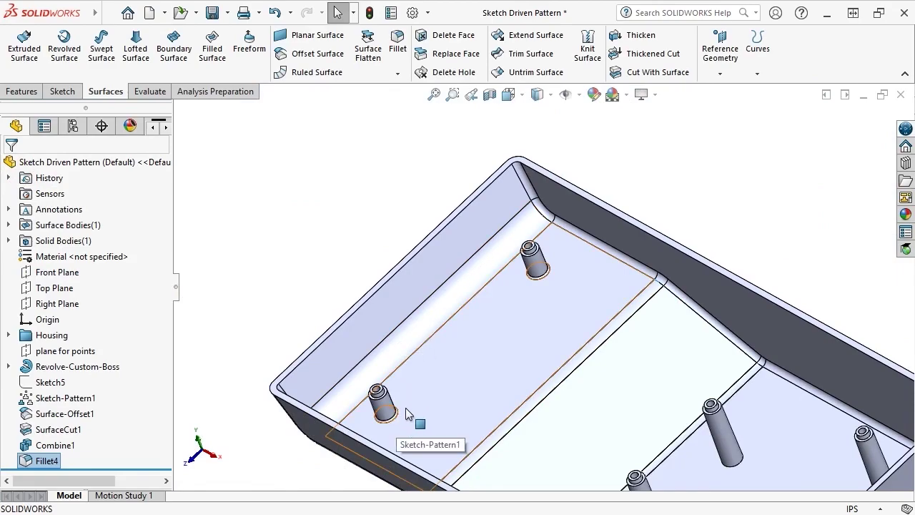
Apply a 0.020in fillet (Fillet5) to the bases of the remaining four bosses, then fit the housing in view
{"action": "scroll", "coordinate": [530, 354], "scroll_direction": "up", "scroll_amount": 3}
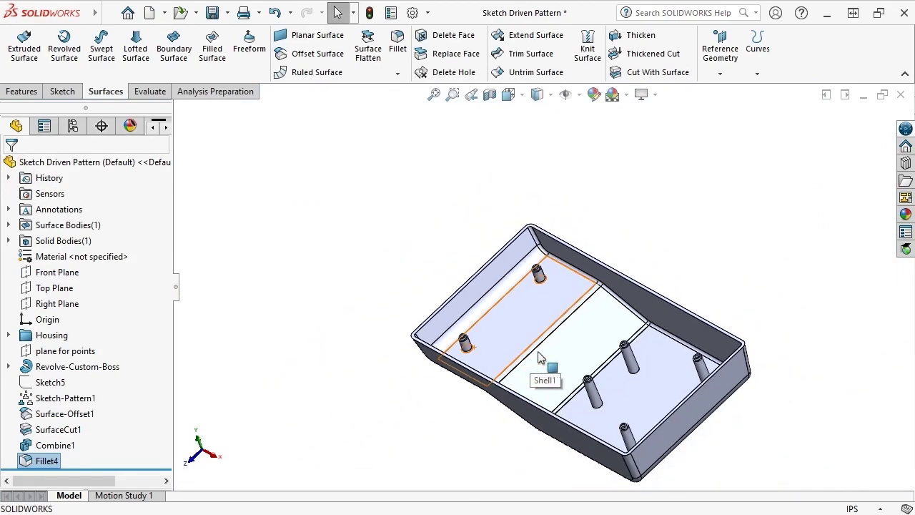
{"action": "scroll", "coordinate": [638, 375], "scroll_direction": "down", "scroll_amount": 2}
{"action": "scroll", "coordinate": [638, 375], "scroll_direction": "down", "scroll_amount": 4}
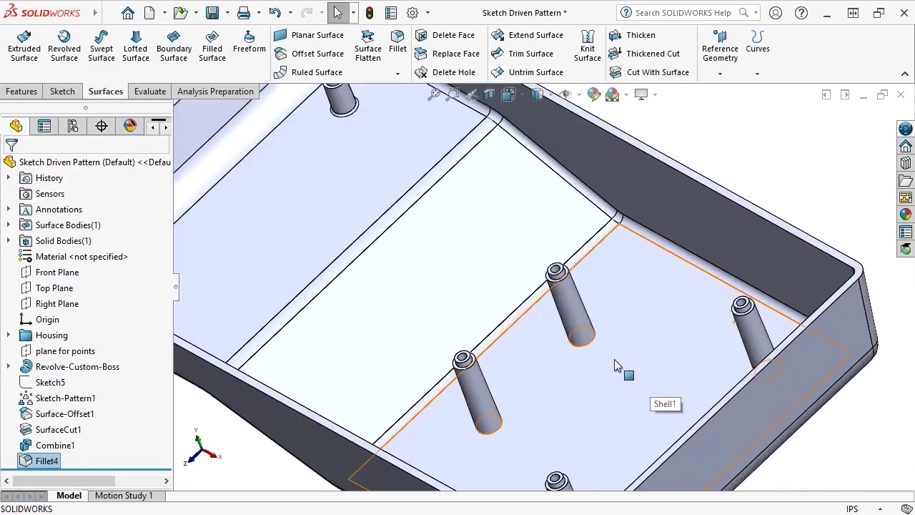
{"action": "left_click", "coordinate": [397, 43]}
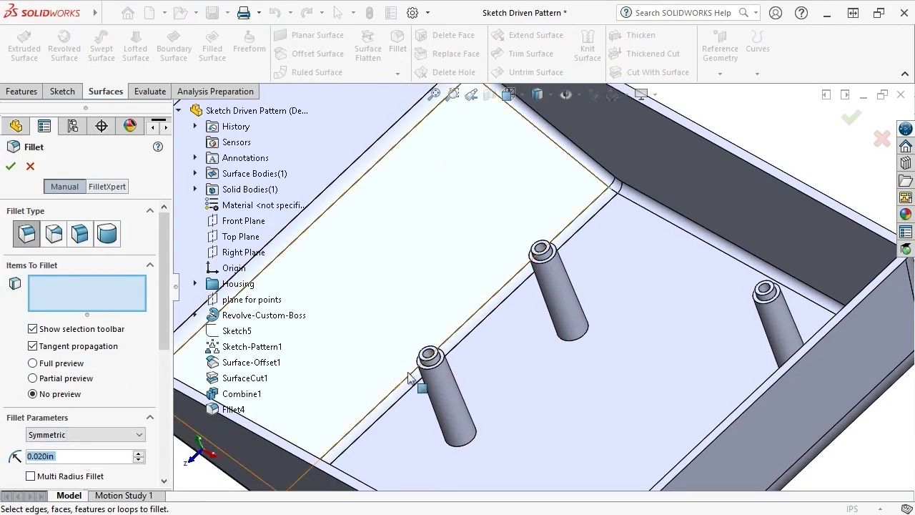
{"action": "left_click", "coordinate": [564, 347]}
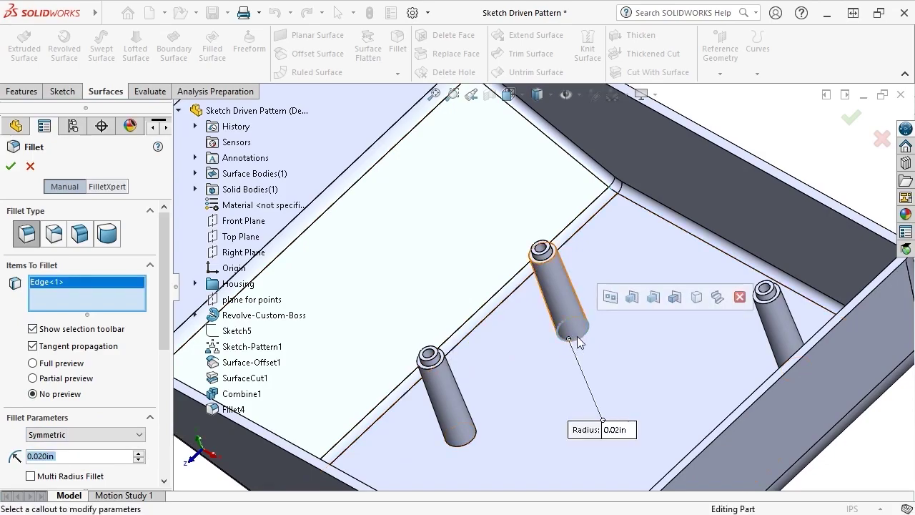
{"action": "left_click", "coordinate": [608, 301]}
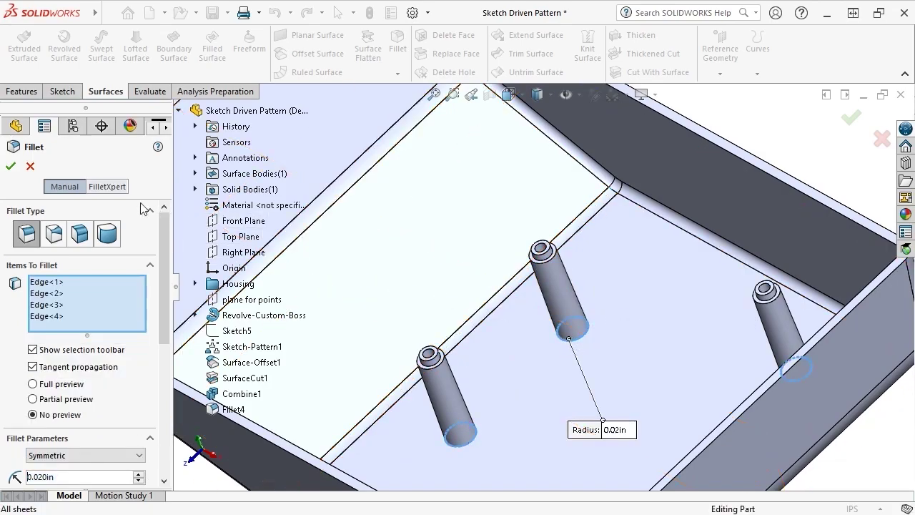
{"action": "left_click", "coordinate": [10, 166]}
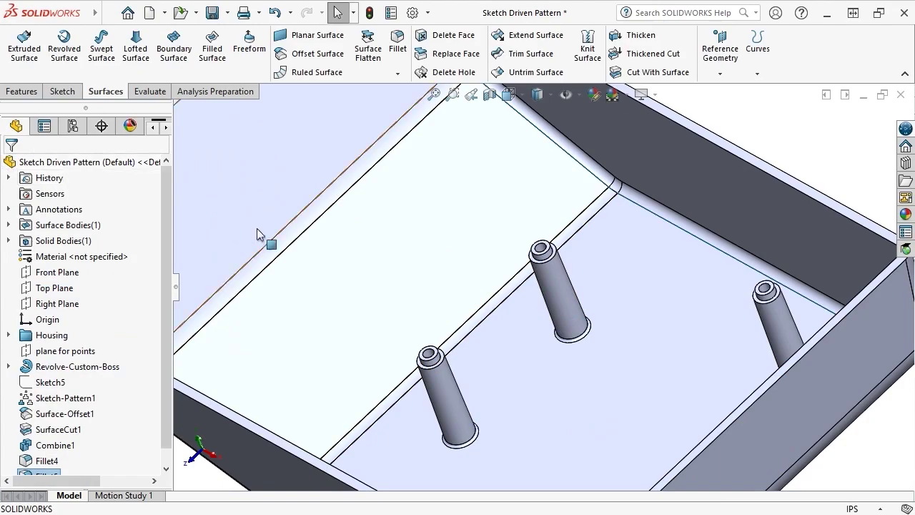
{"action": "key", "text": "f"}
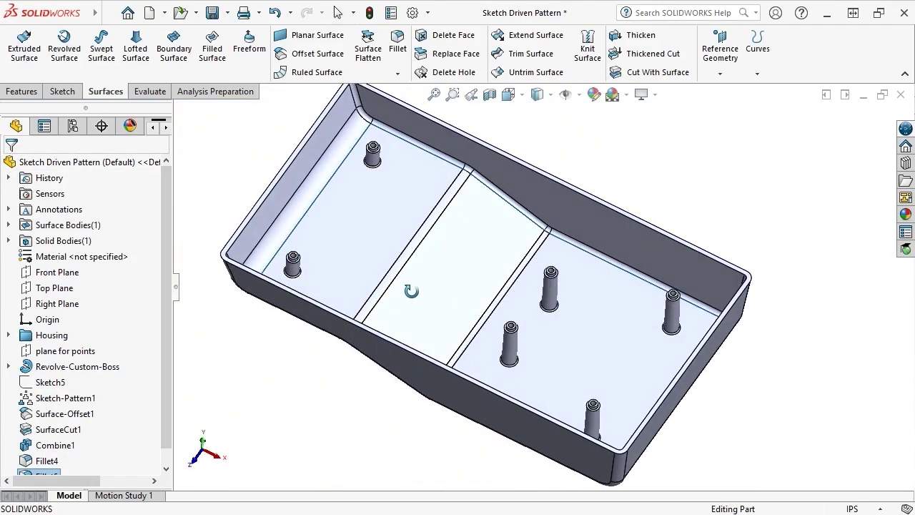